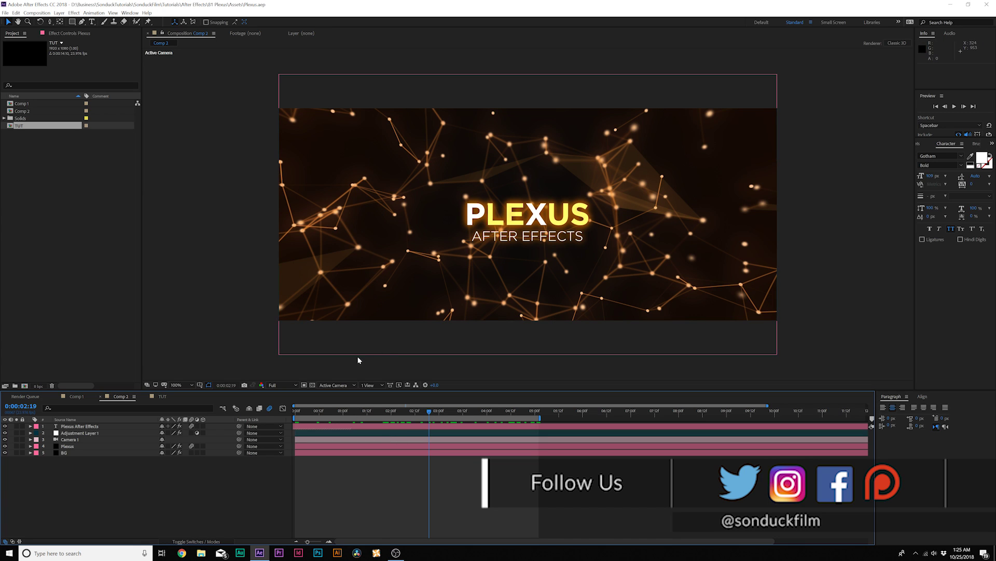
# Step: In the TUT comp, add a comp-sized black solid named Plexus and apply the Plexus effect
pyautogui.click(163, 396)
pyautogui.click(546, 210)
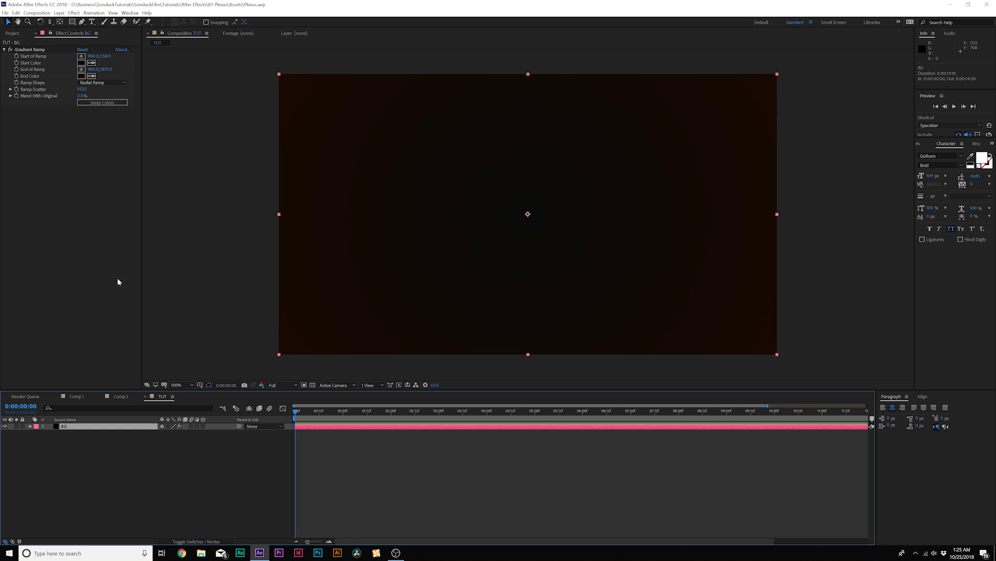
pyautogui.click(204, 469)
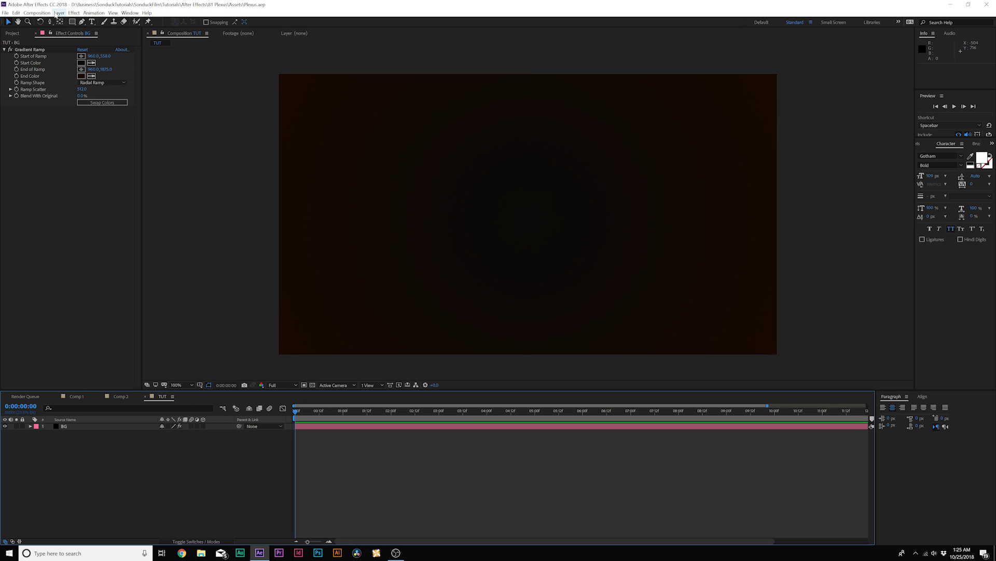
pyautogui.click(58, 13)
pyautogui.moveTo(130, 19)
pyautogui.click(206, 29)
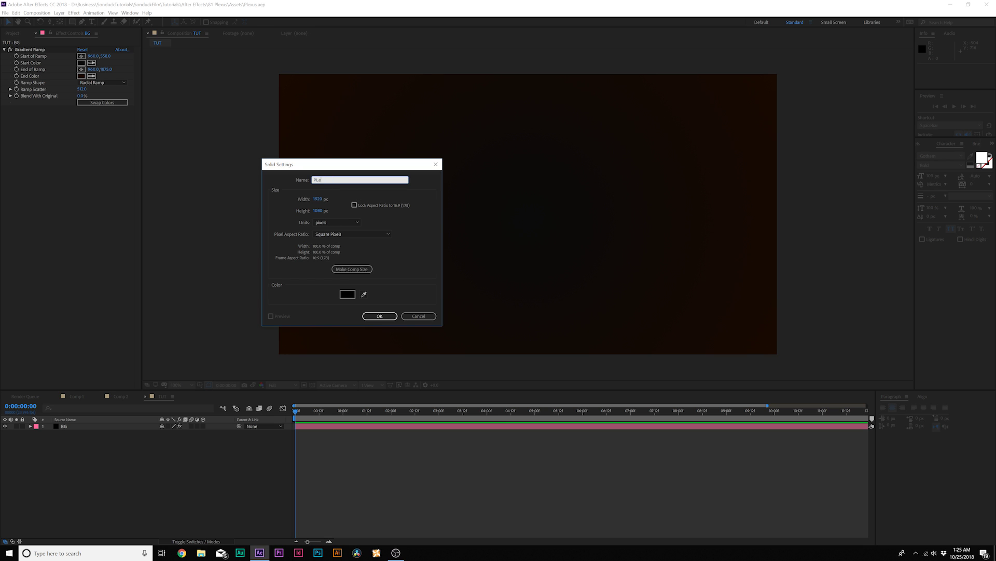
pyautogui.click(341, 270)
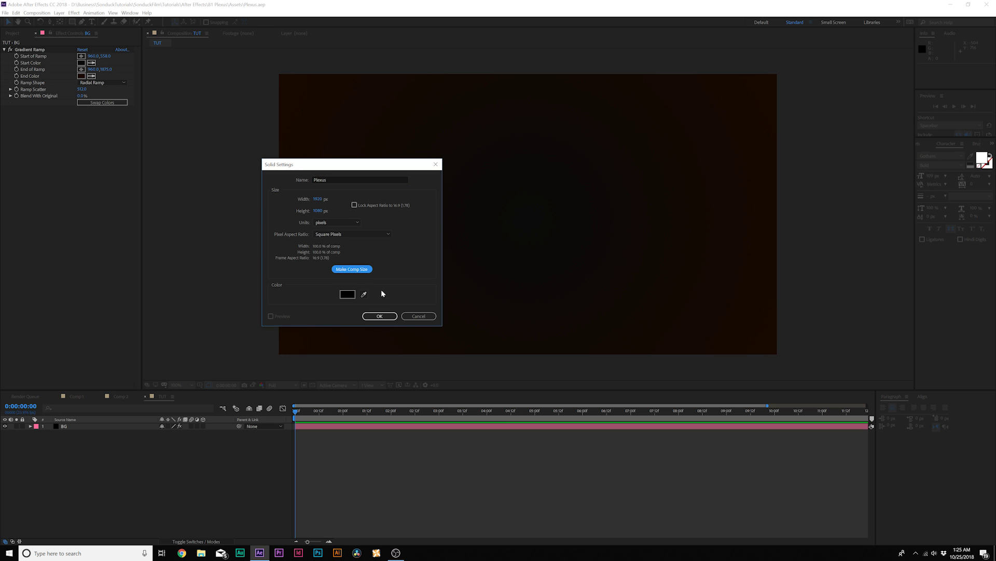
pyautogui.click(379, 315)
pyautogui.hotkey('ctrl', '5')
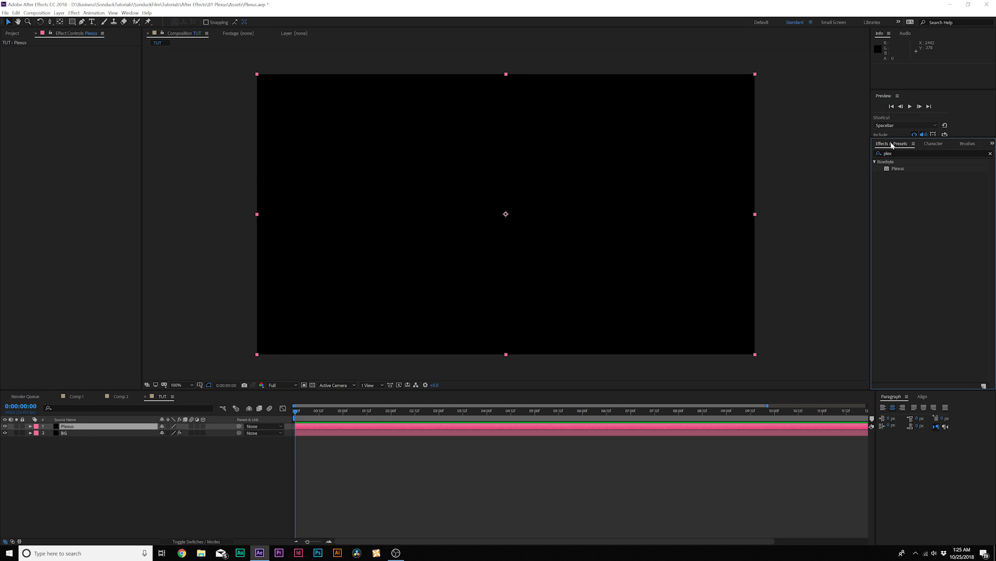
pyautogui.moveTo(897, 169); pyautogui.dragTo(74, 429)
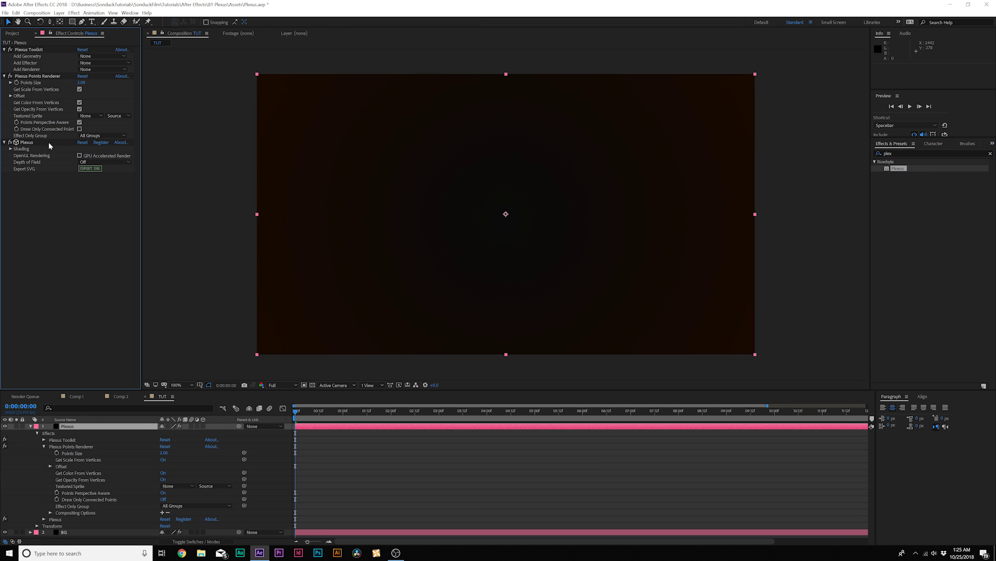
# Step: In Plexus Toolkit, add Primitives geometry, a Noise effector and a Lines renderer
pyautogui.click(44, 50)
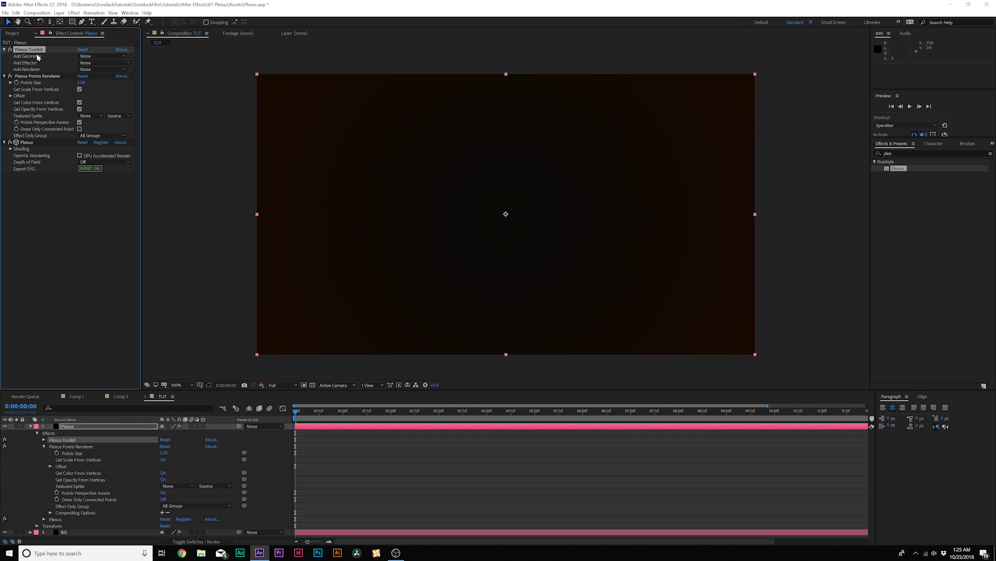
pyautogui.click(81, 56)
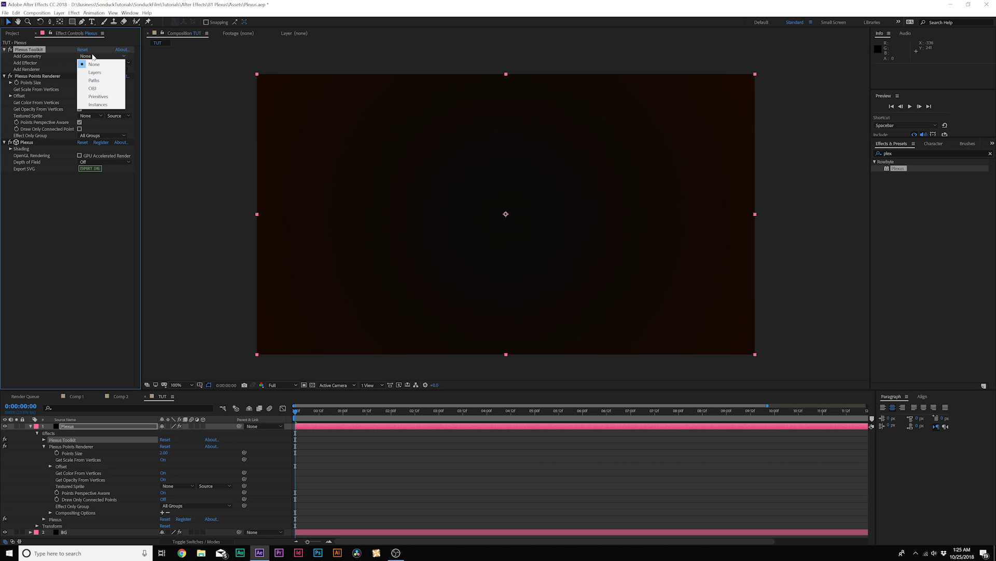
pyautogui.click(97, 97)
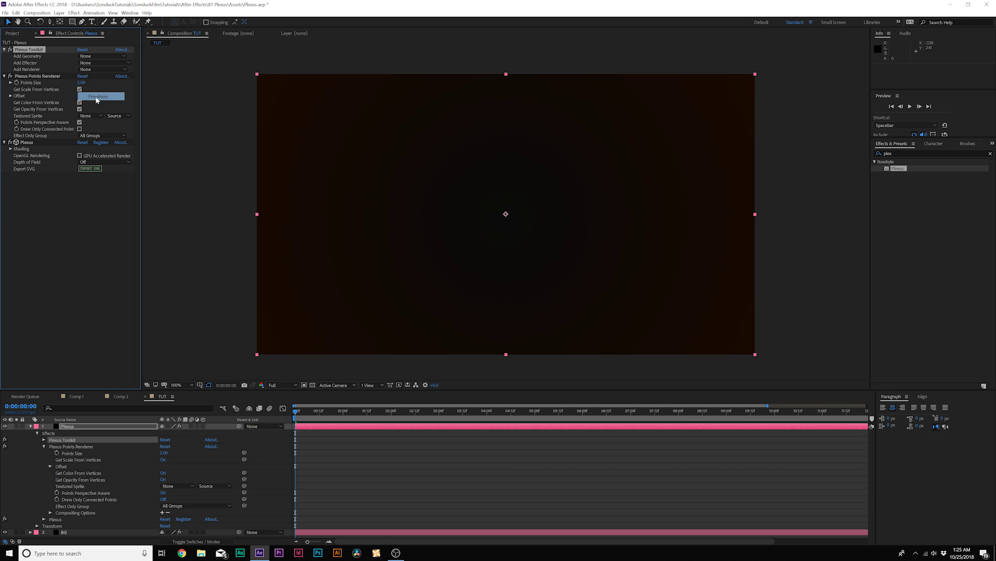
pyautogui.click(81, 63)
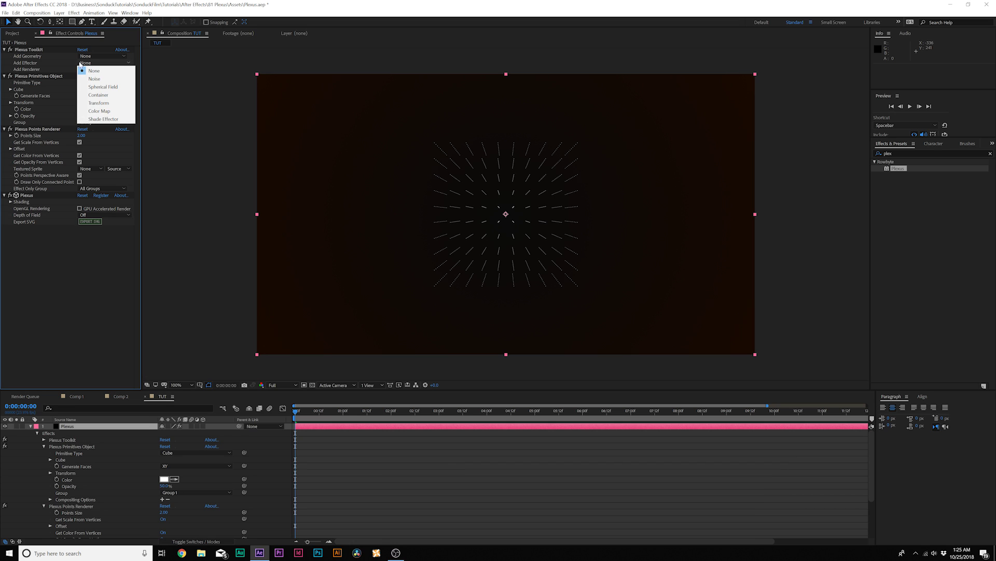
pyautogui.click(95, 79)
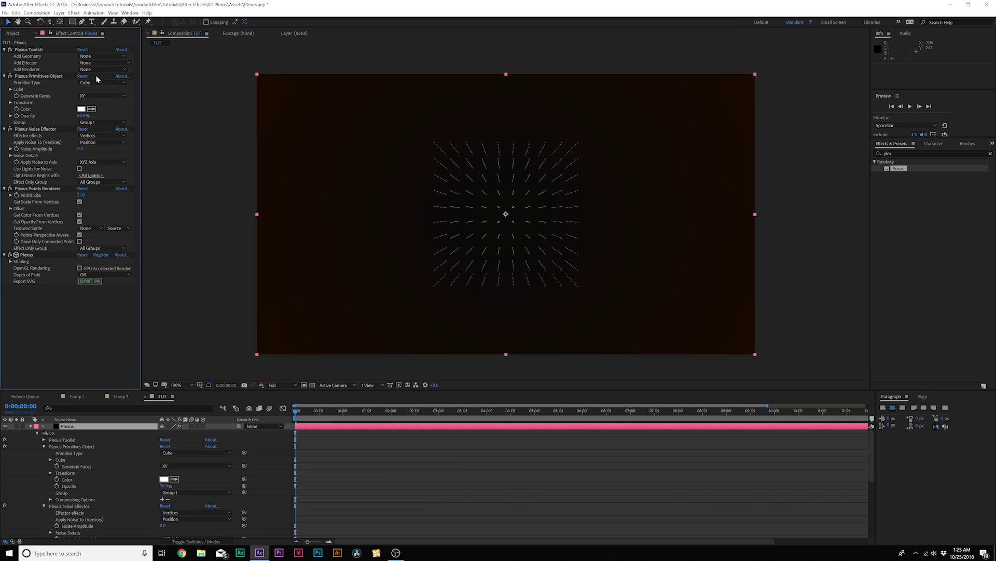
pyautogui.click(93, 69)
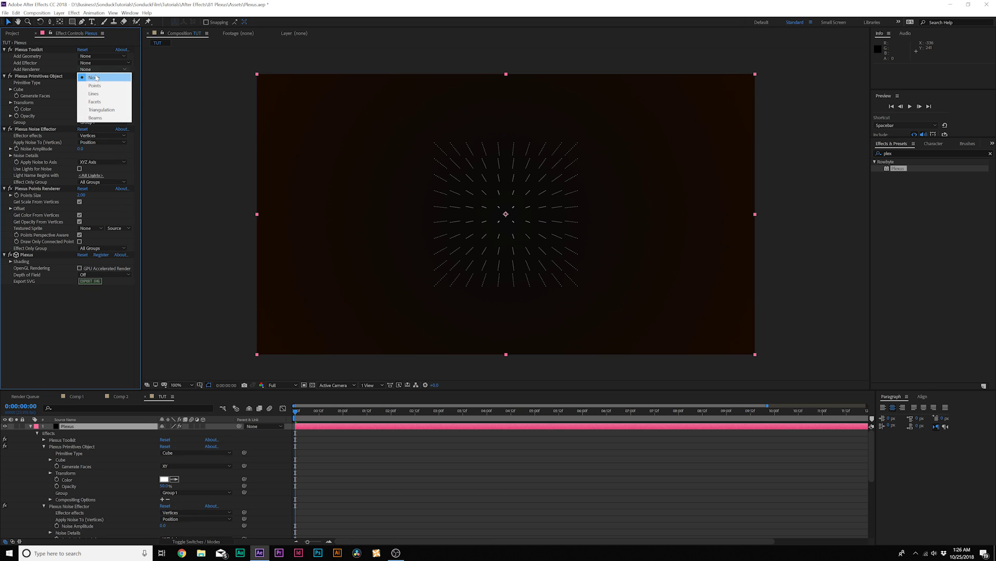
pyautogui.click(95, 93)
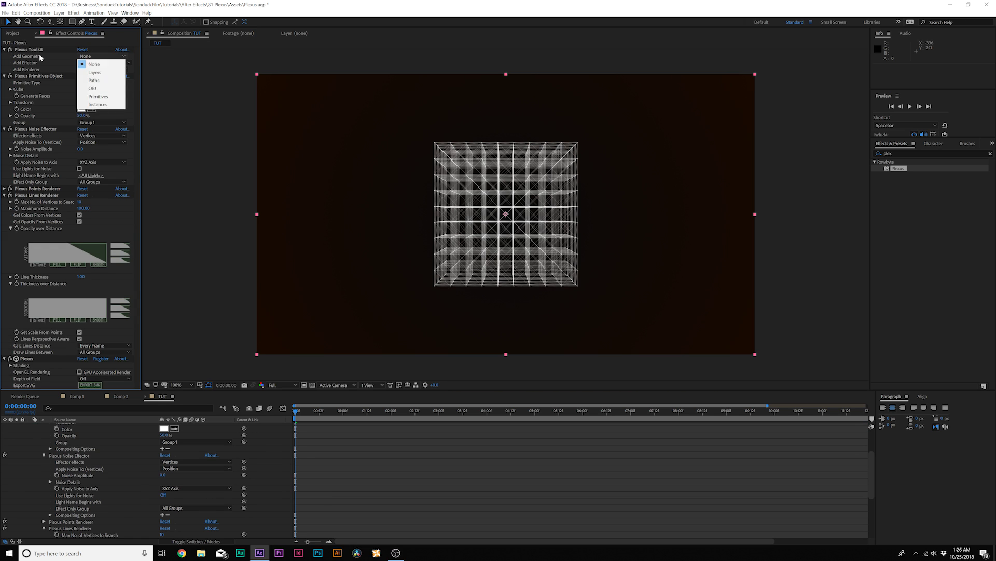
# Step: Recheck the geometry, effector and renderer lists, closing each without adding anything
pyautogui.click(89, 56)
pyautogui.click(82, 63)
pyautogui.click(82, 63)
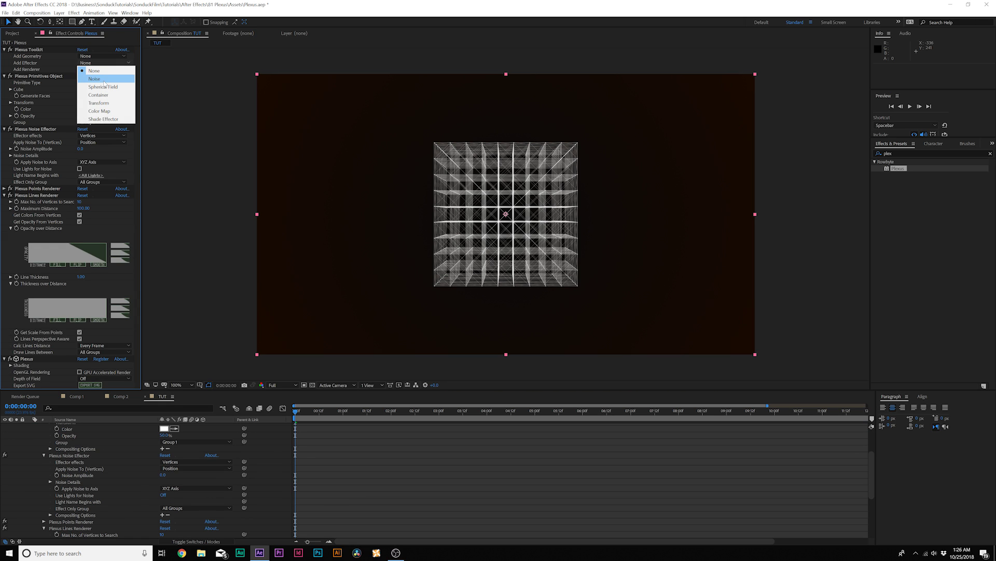
pyautogui.click(89, 71)
pyautogui.click(90, 69)
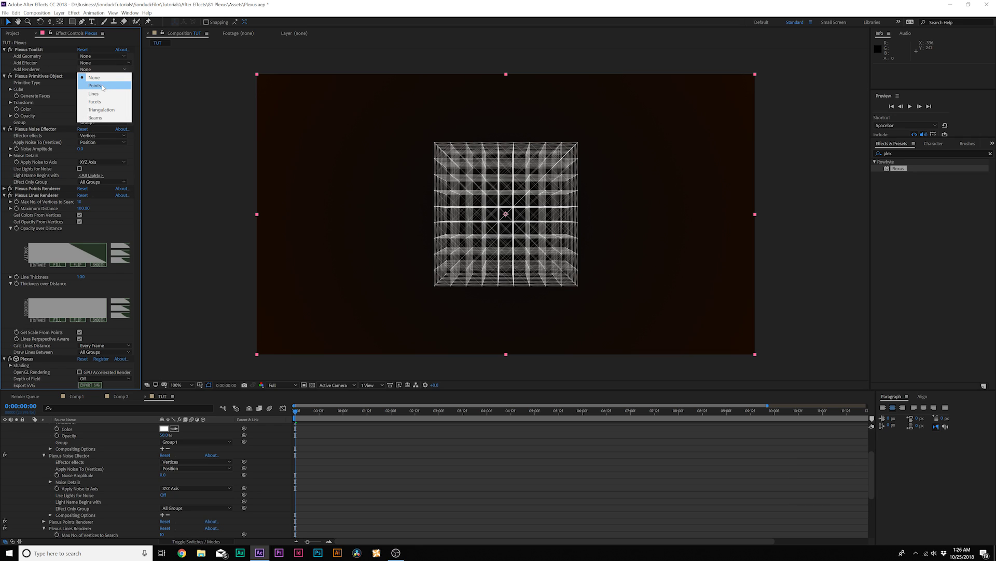
pyautogui.click(38, 62)
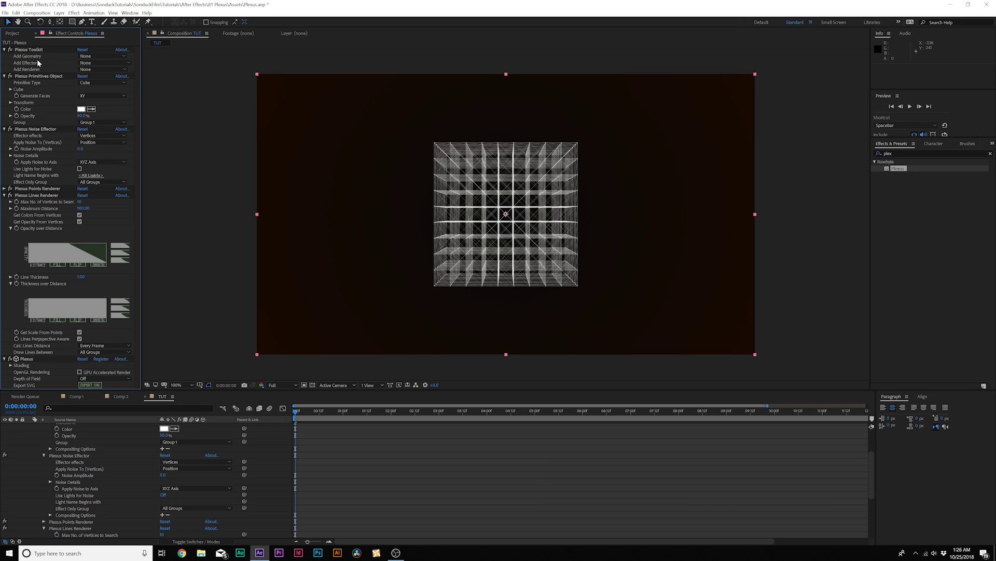
# Step: Scrub the Plexus Primitives cube's Cube Width up to about 1201
pyautogui.click(5, 50)
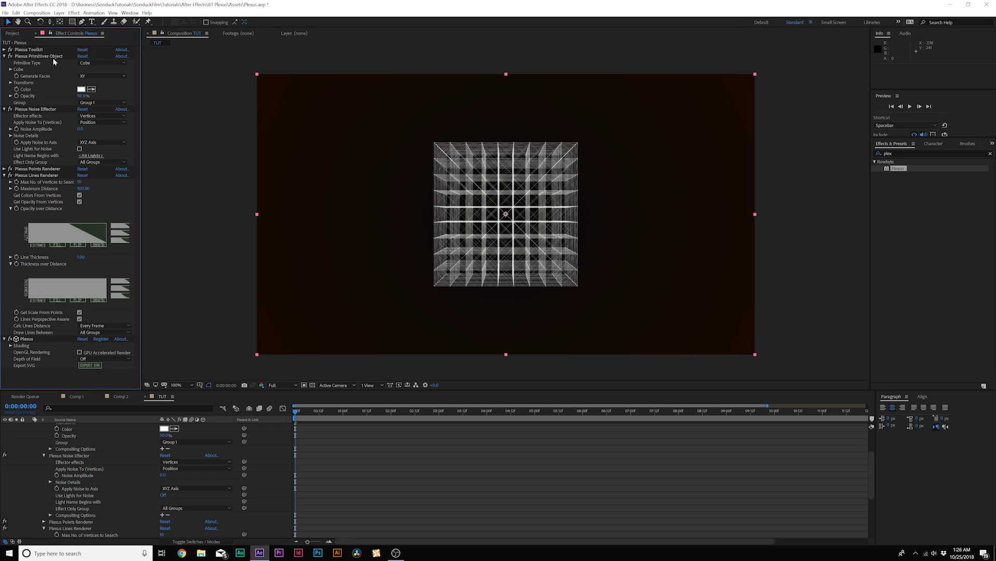
pyautogui.click(10, 70)
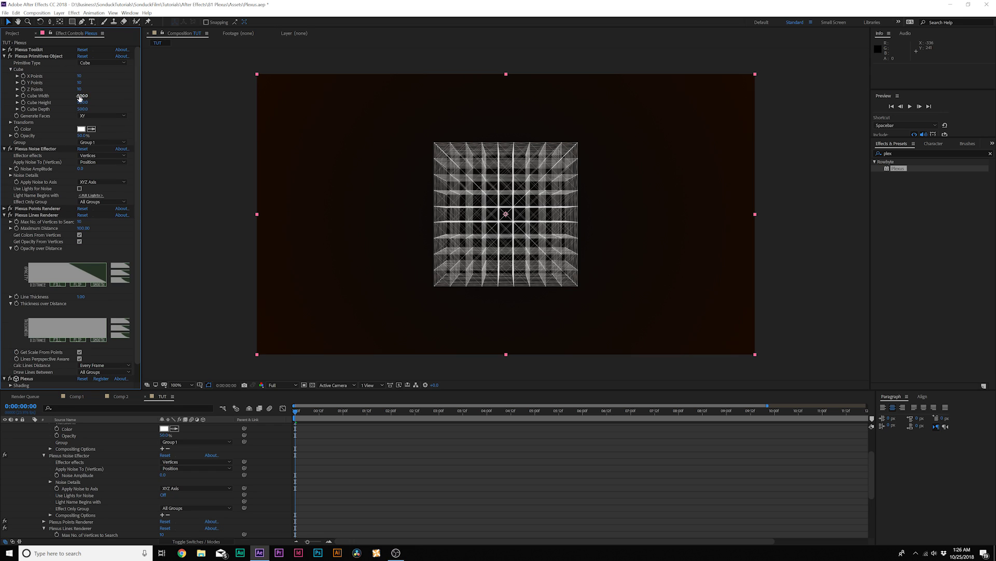
pyautogui.moveTo(80, 98); pyautogui.dragTo(269, 109)
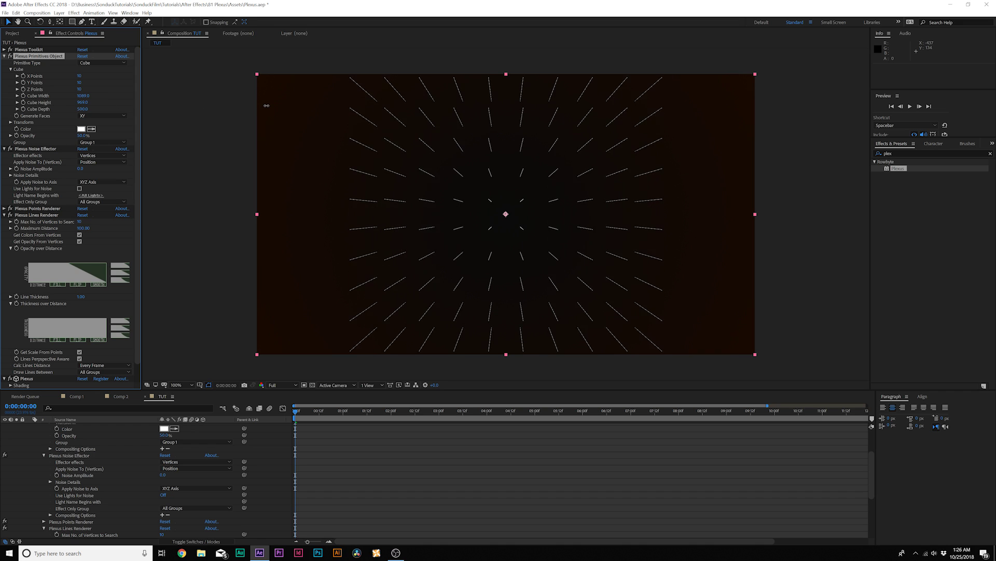
pyautogui.moveTo(82, 95); pyautogui.dragTo(129, 95)
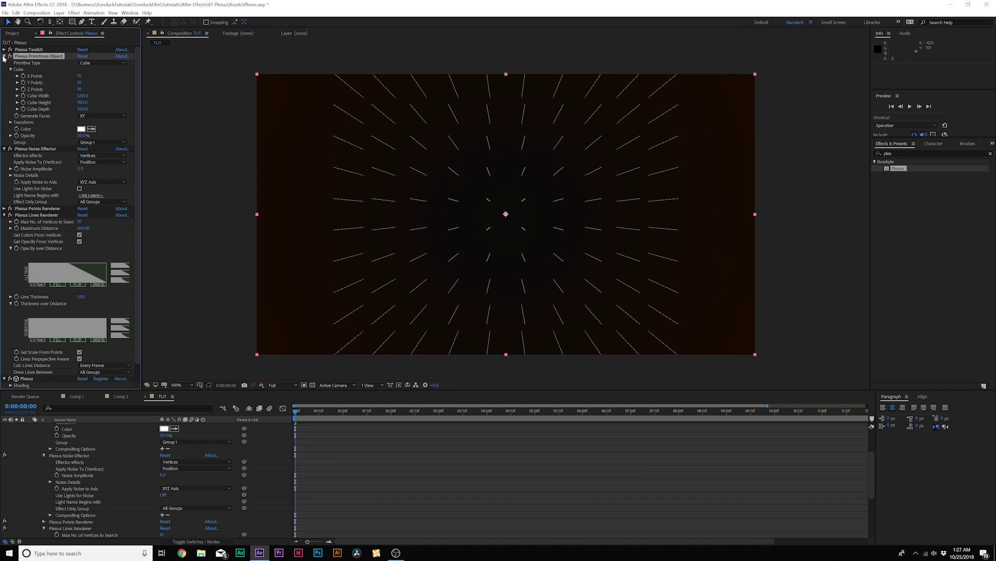
# Step: Raise the Plexus Noise Effector's Noise Amplitude to scatter the cube points
pyautogui.click(4, 56)
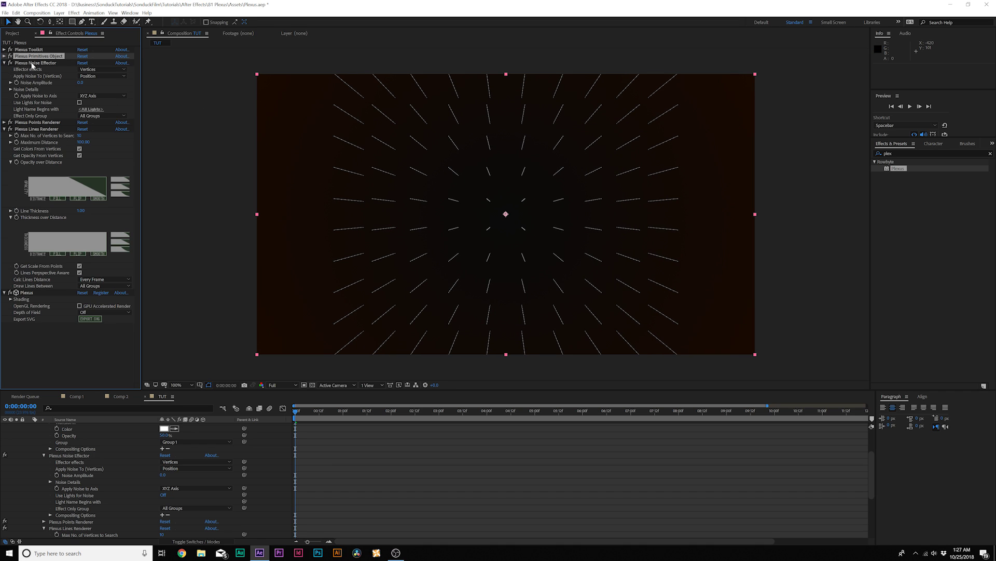
pyautogui.click(31, 63)
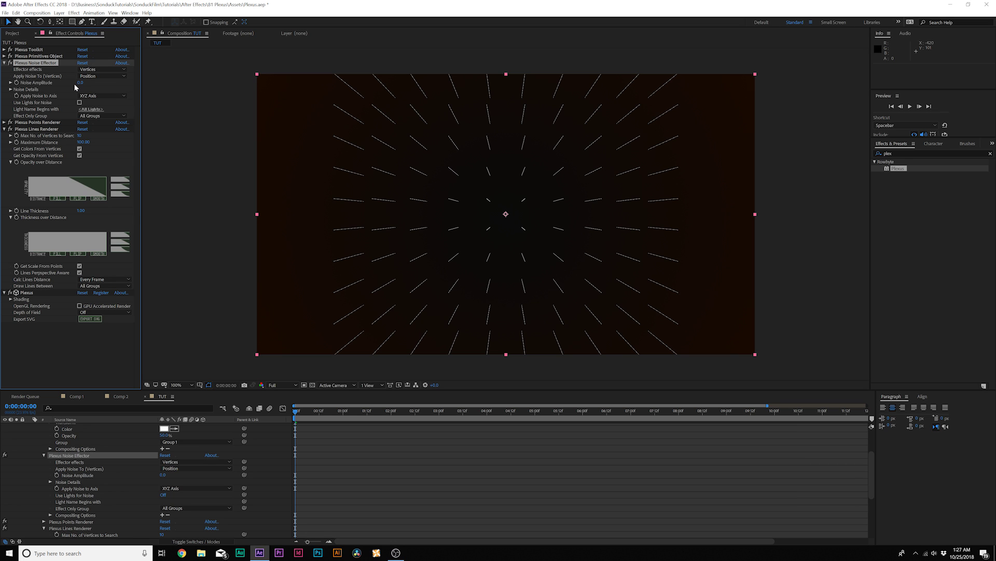
pyautogui.moveTo(81, 84); pyautogui.dragTo(677, 138)
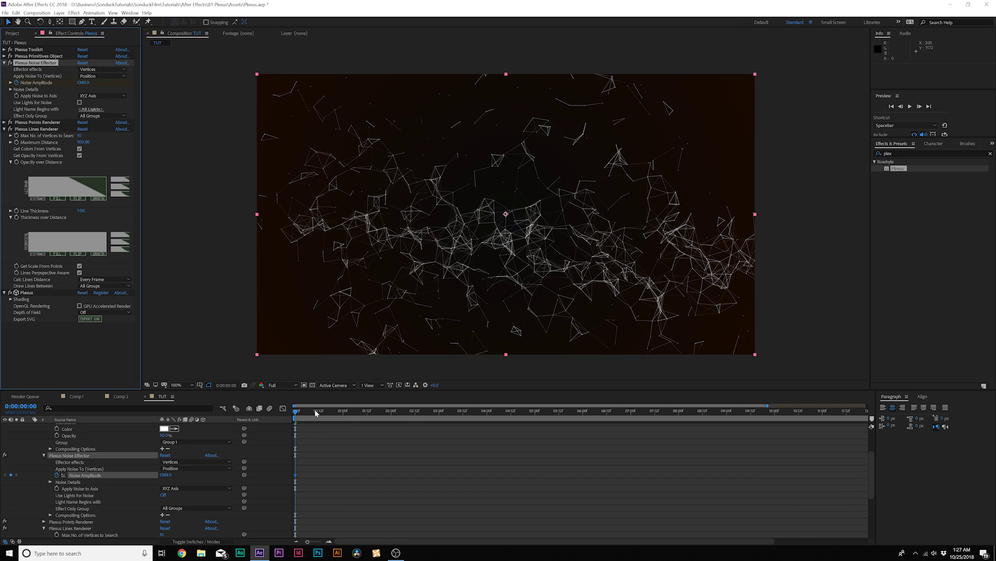
# Step: Keyframe a higher Noise Amplitude at 0:00:05:23, then preview from the start
pyautogui.moveTo(314, 409); pyautogui.dragTo(581, 418)
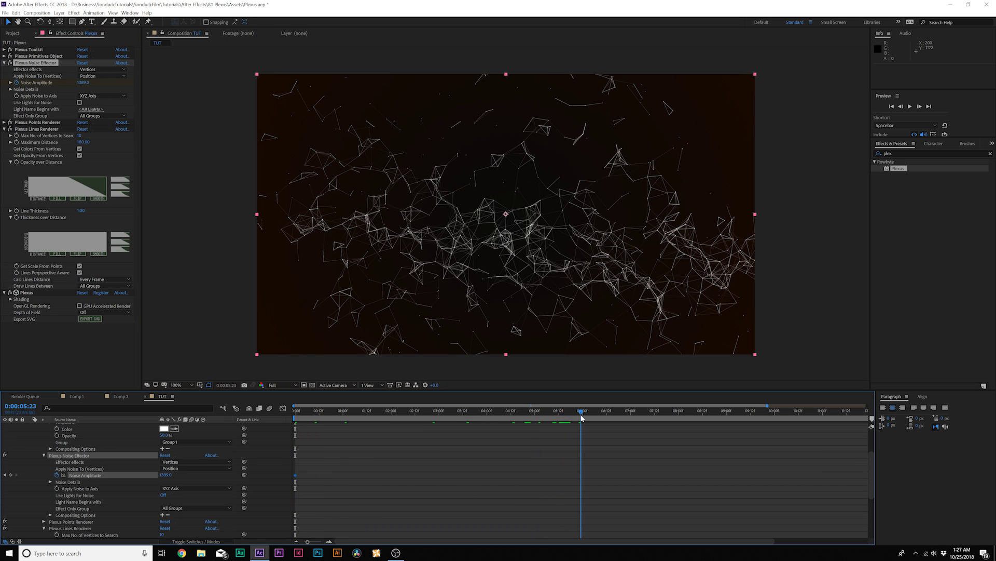
pyautogui.moveTo(91, 84); pyautogui.dragTo(226, 91)
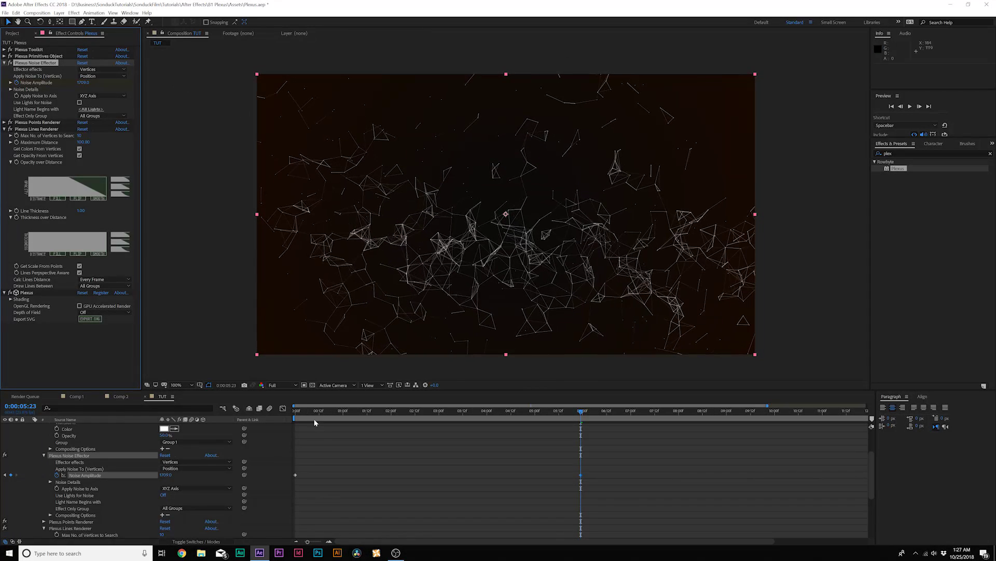
pyautogui.click(308, 411)
pyautogui.press('space')
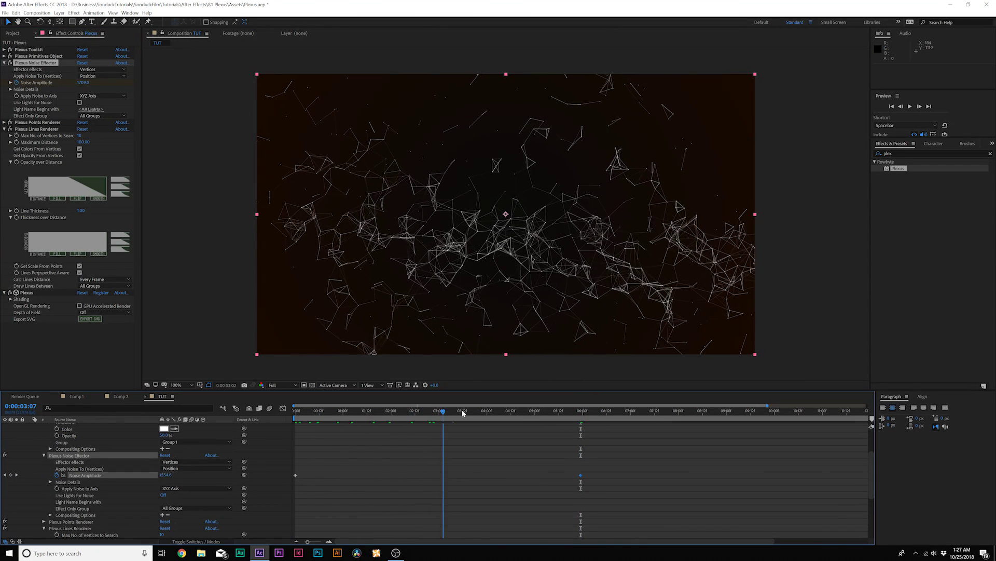
pyautogui.click(580, 410)
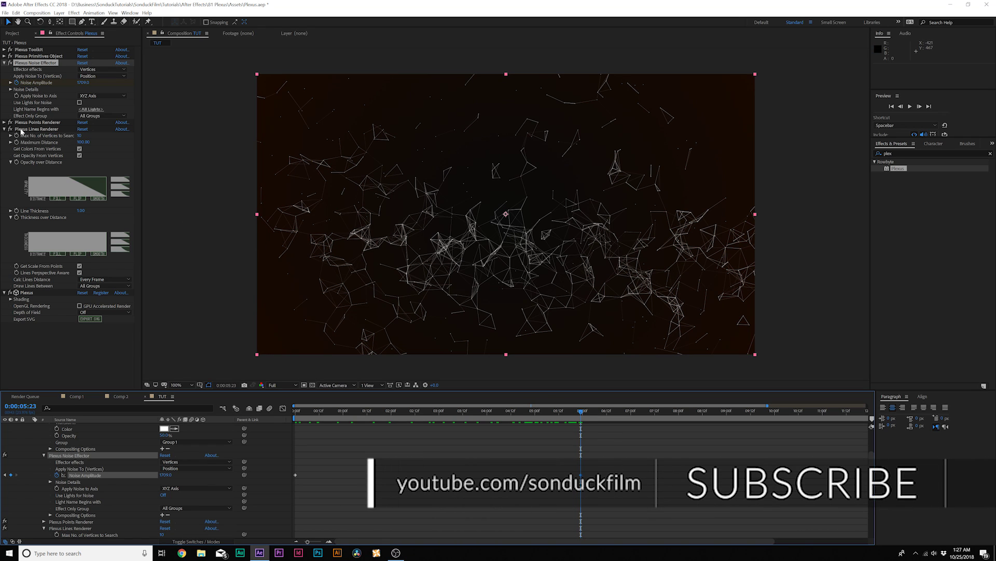
# Step: Enlarge the plexus points and give them a fixed 65% opacity instead of vertex opacity
pyautogui.click(4, 63)
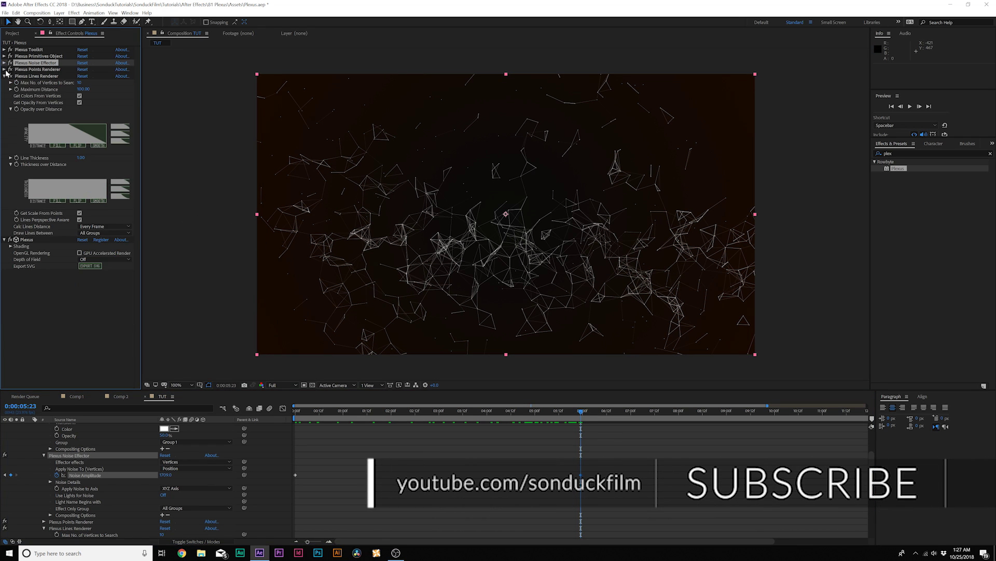
pyautogui.click(4, 69)
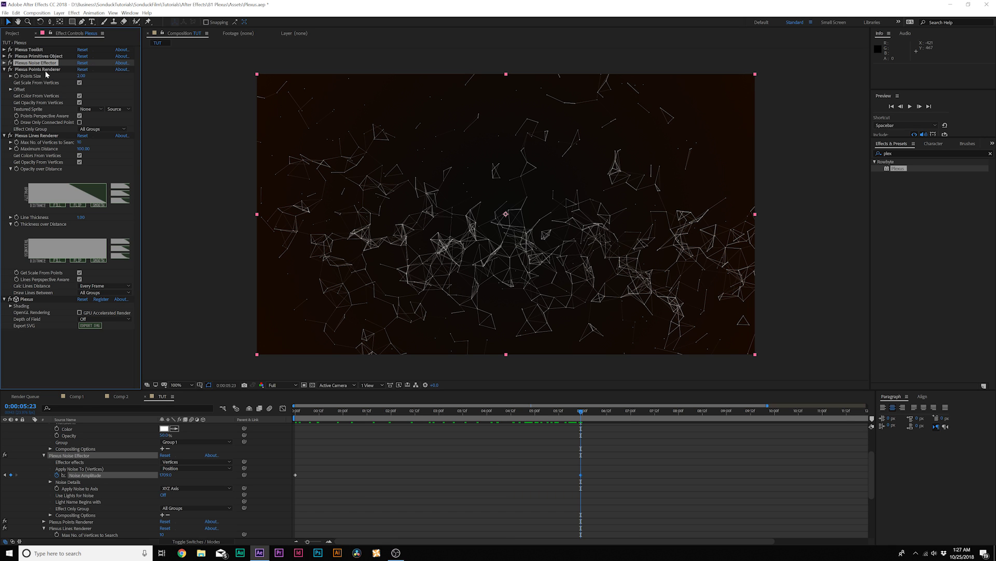
pyautogui.moveTo(79, 75)
pyautogui.mouseDown()
pyautogui.moveTo(134, 80)
pyautogui.moveTo(91, 83)
pyautogui.mouseUp()
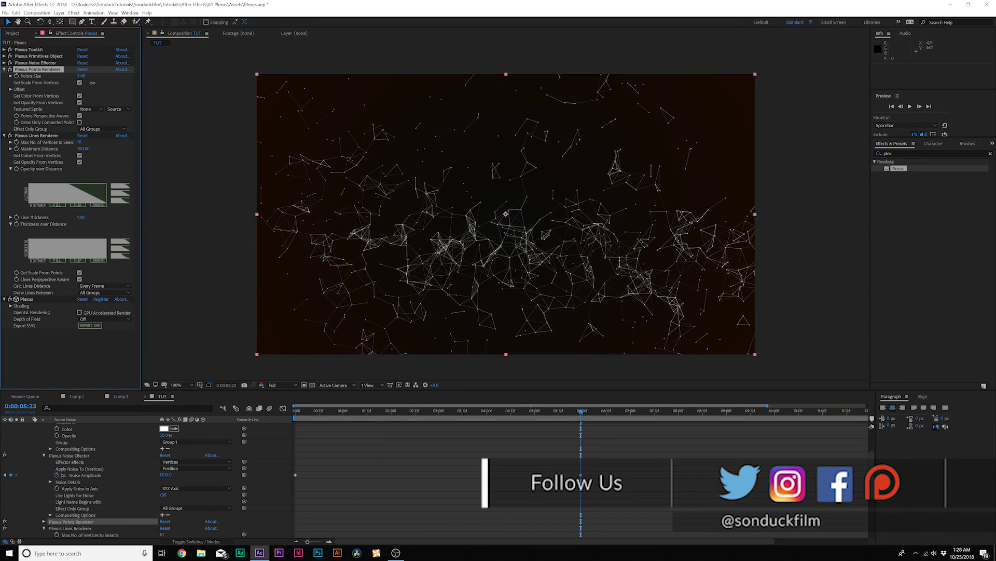
pyautogui.click(73, 103)
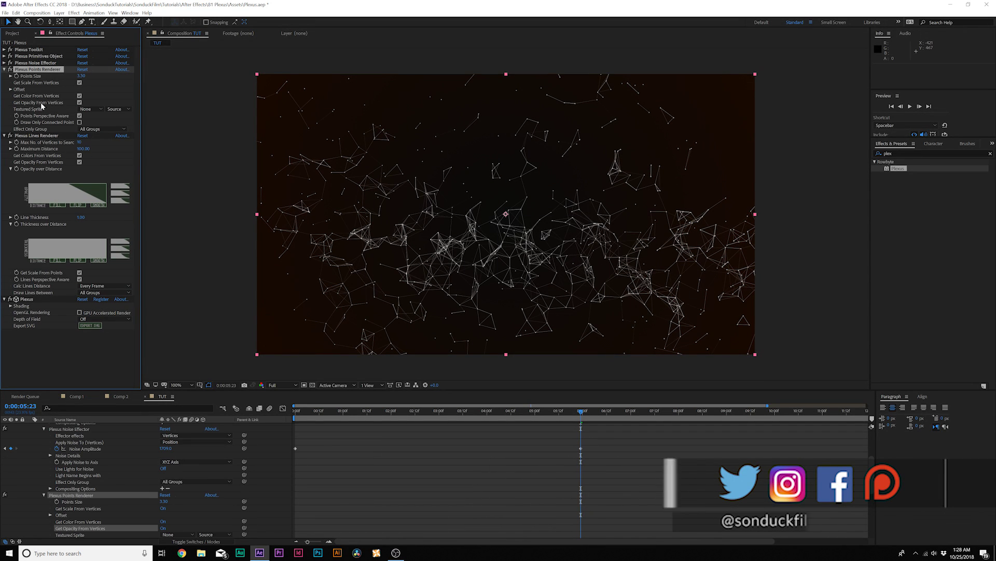
pyautogui.click(79, 103)
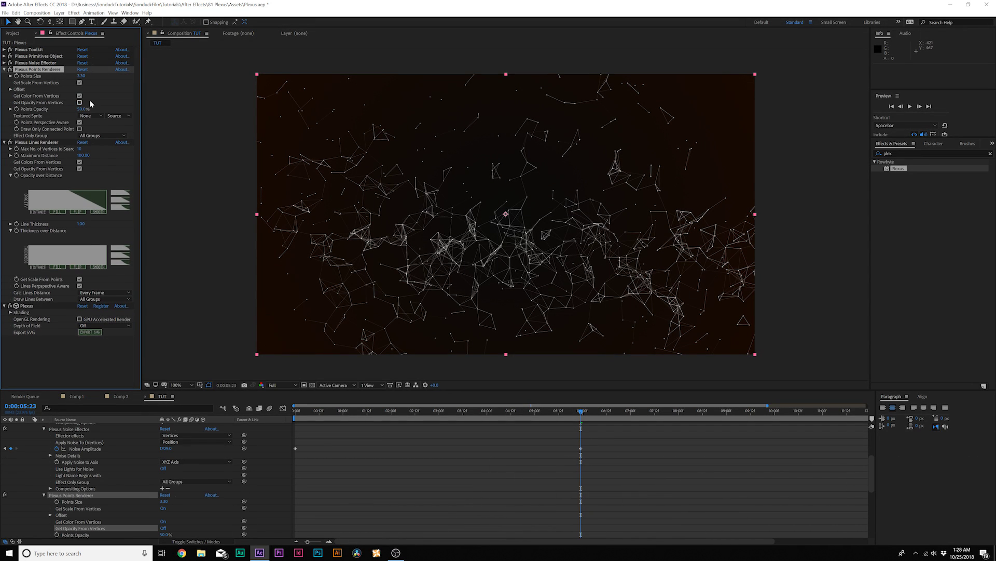
pyautogui.moveTo(82, 110); pyautogui.dragTo(87, 110)
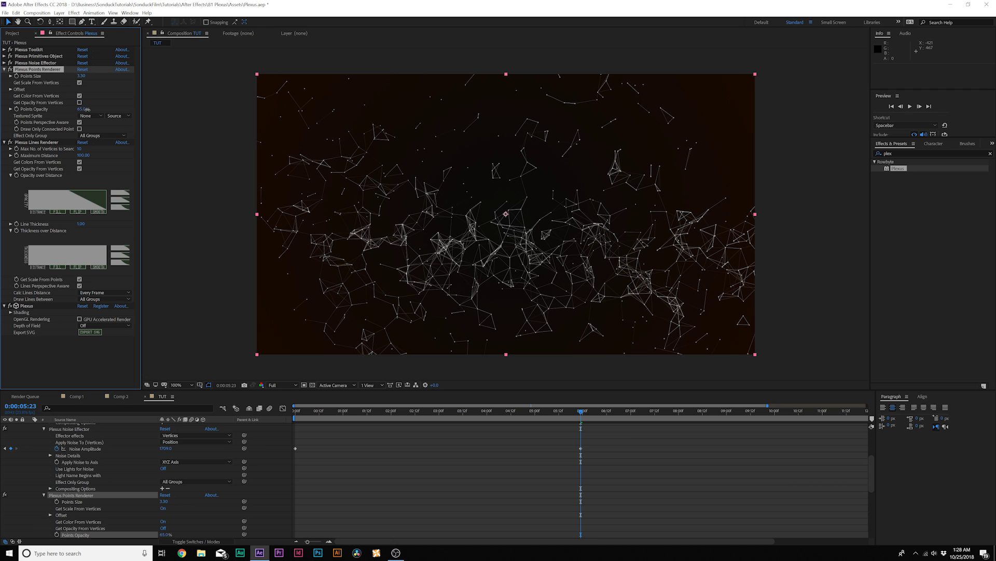
# Step: Turn off Get Color From Vertices and set Points Color to deep orange
pyautogui.click(80, 96)
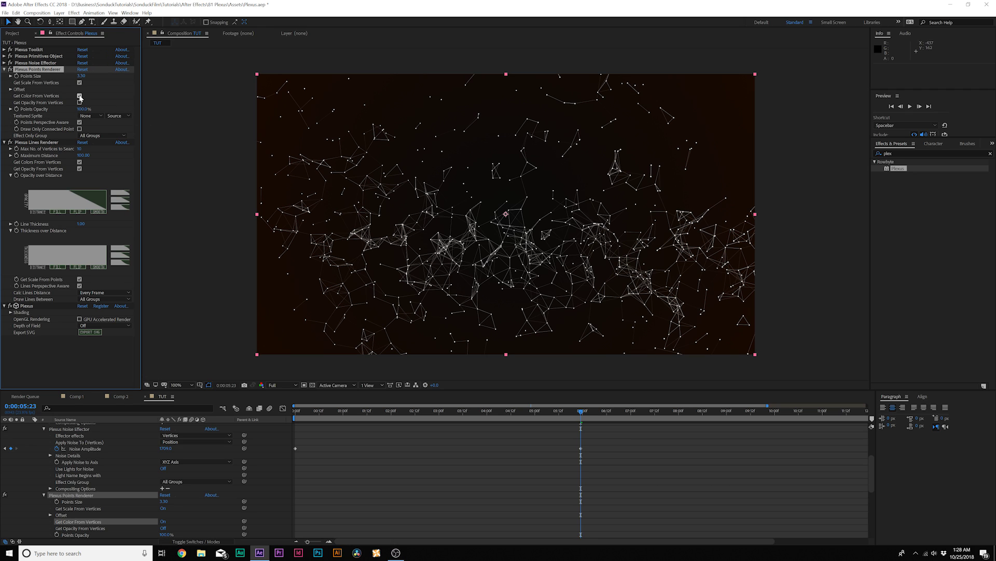
pyautogui.click(80, 96)
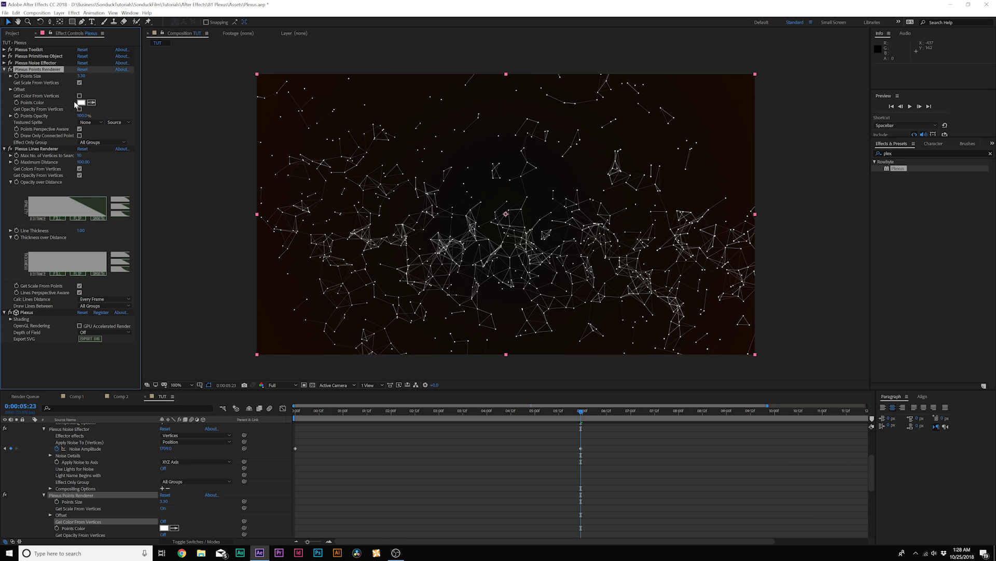
pyautogui.click(81, 103)
pyautogui.moveTo(320, 197); pyautogui.dragTo(322, 211)
pyautogui.click(297, 135)
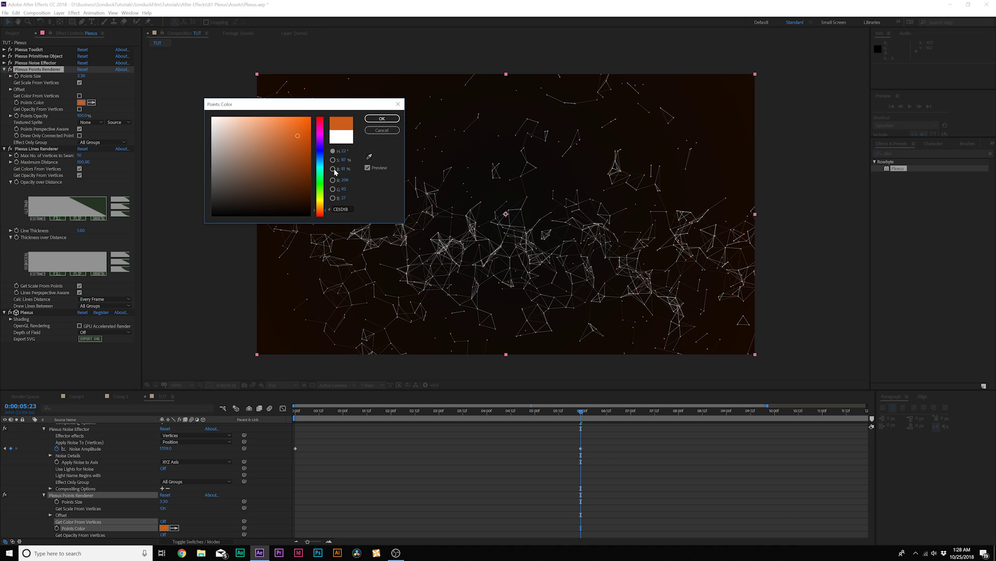
pyautogui.click(381, 119)
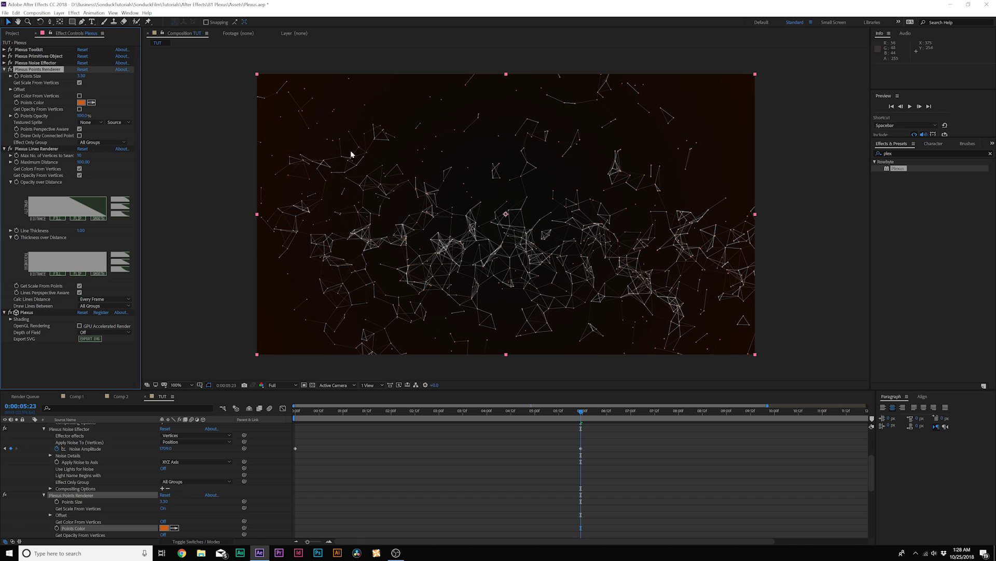
# Step: Lower the Lines Renderer's Maximum Distance so fewer connections form
pyautogui.click(5, 70)
pyautogui.click(34, 76)
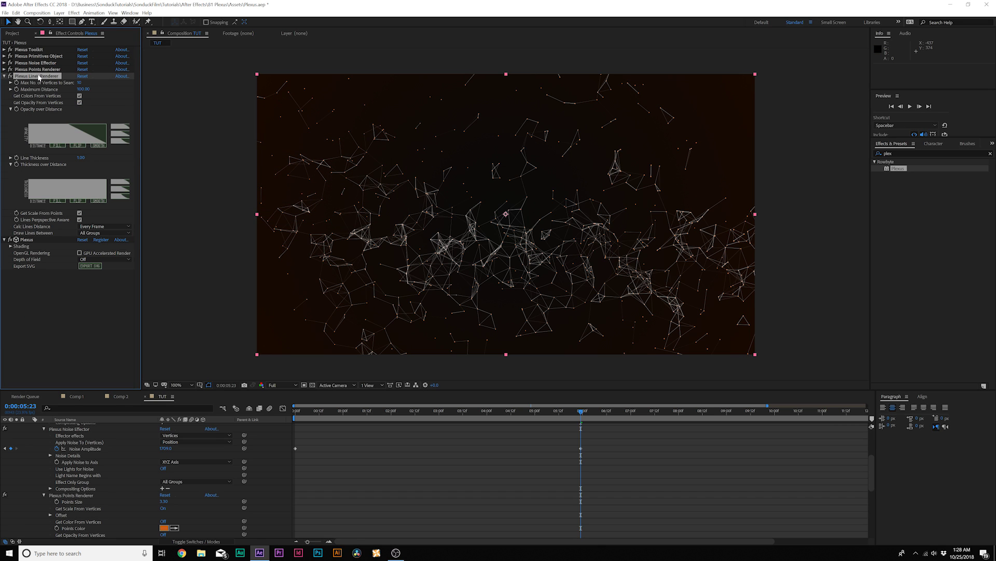
pyautogui.click(88, 90)
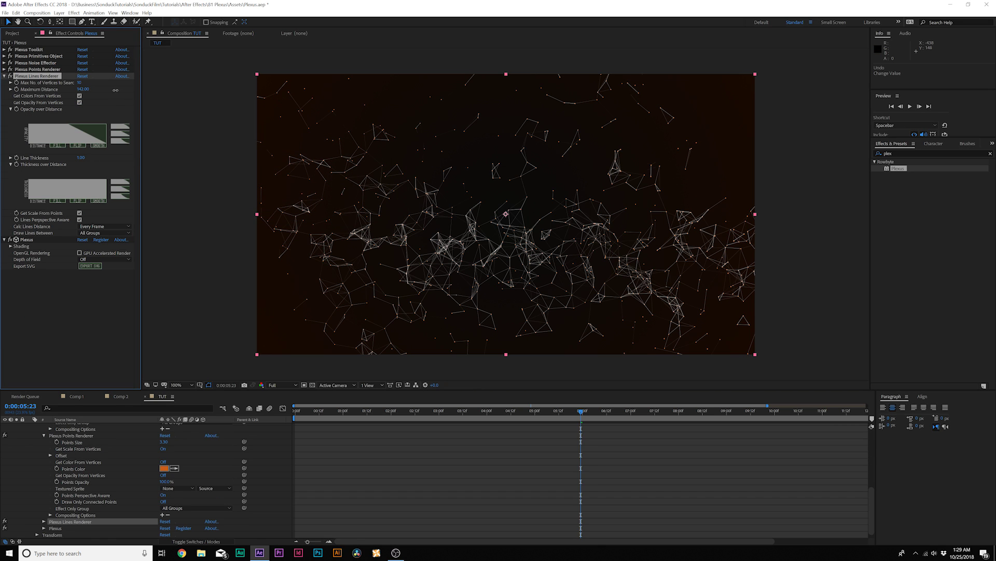
pyautogui.moveTo(115, 90); pyautogui.dragTo(82, 92)
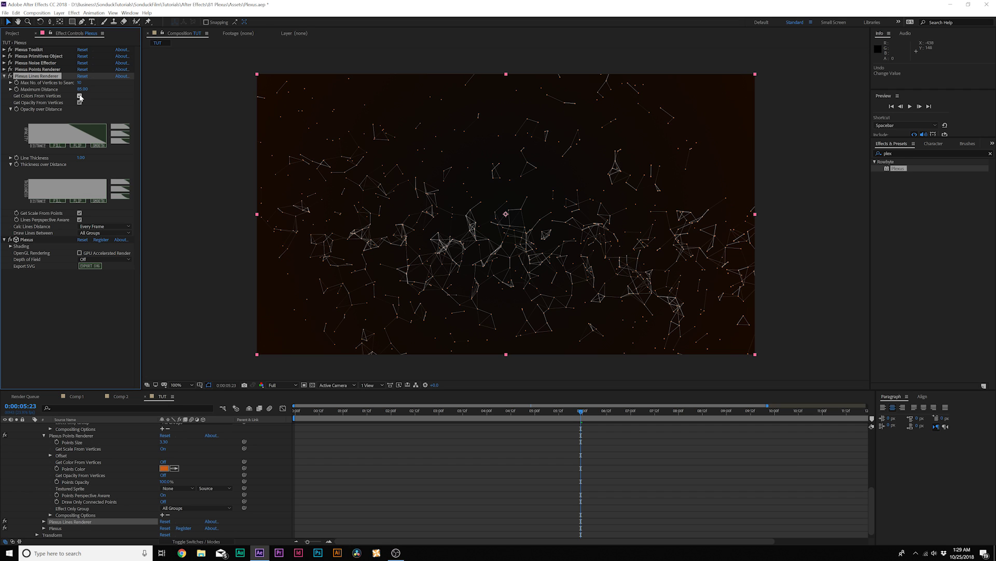
# Step: Give the lines a fixed orange colour, trying a thicker line then reverting to 1.00
pyautogui.click(79, 96)
pyautogui.click(80, 103)
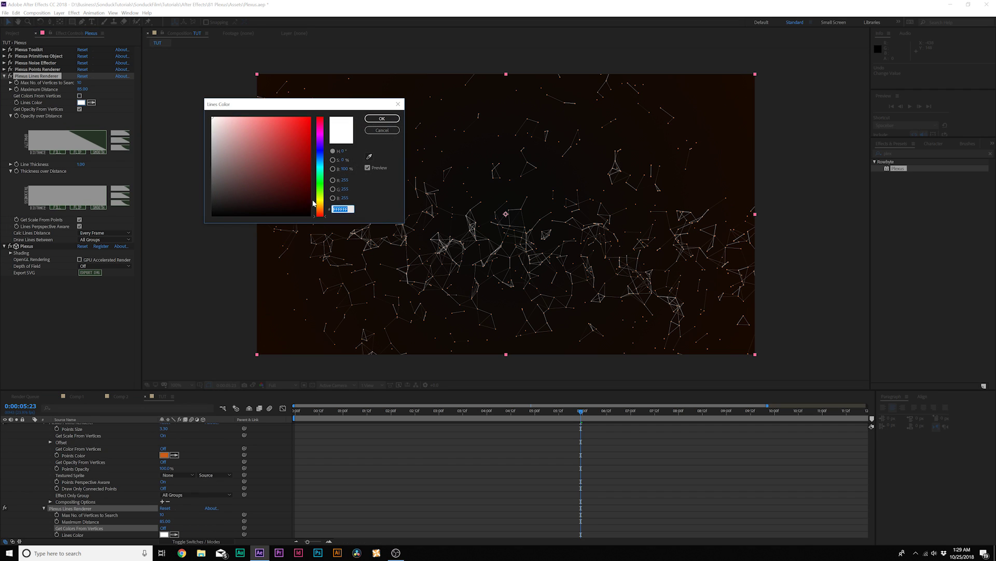
pyautogui.moveTo(313, 203); pyautogui.dragTo(313, 210)
pyautogui.click(284, 128)
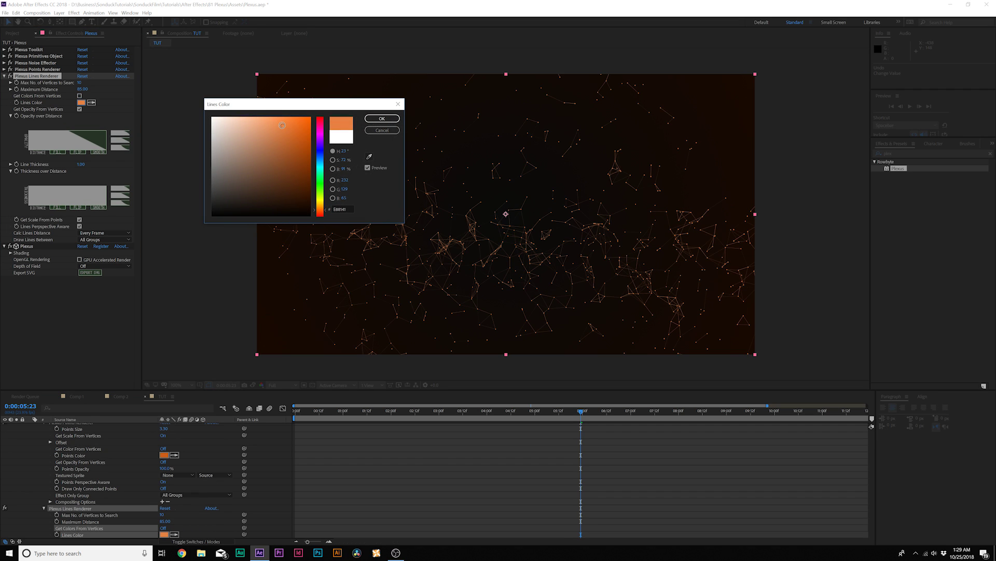
pyautogui.click(382, 118)
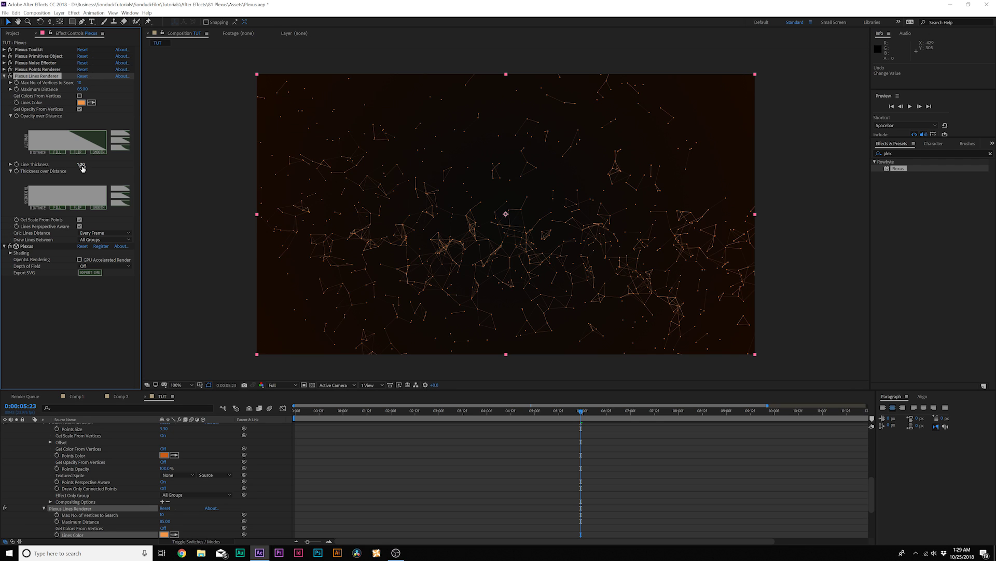
pyautogui.moveTo(82, 169); pyautogui.dragTo(85, 166)
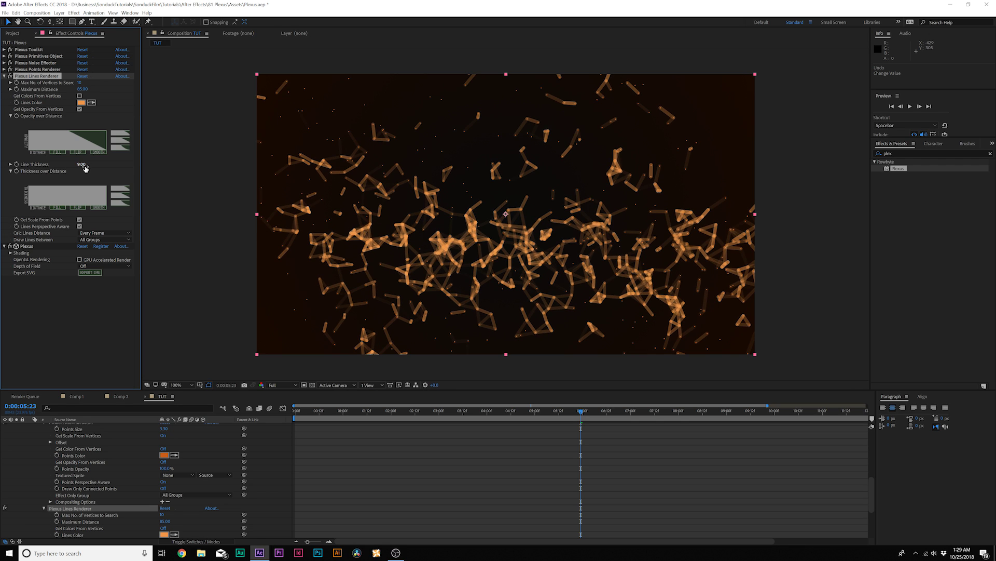
pyautogui.hotkey('ctrl', 'z')
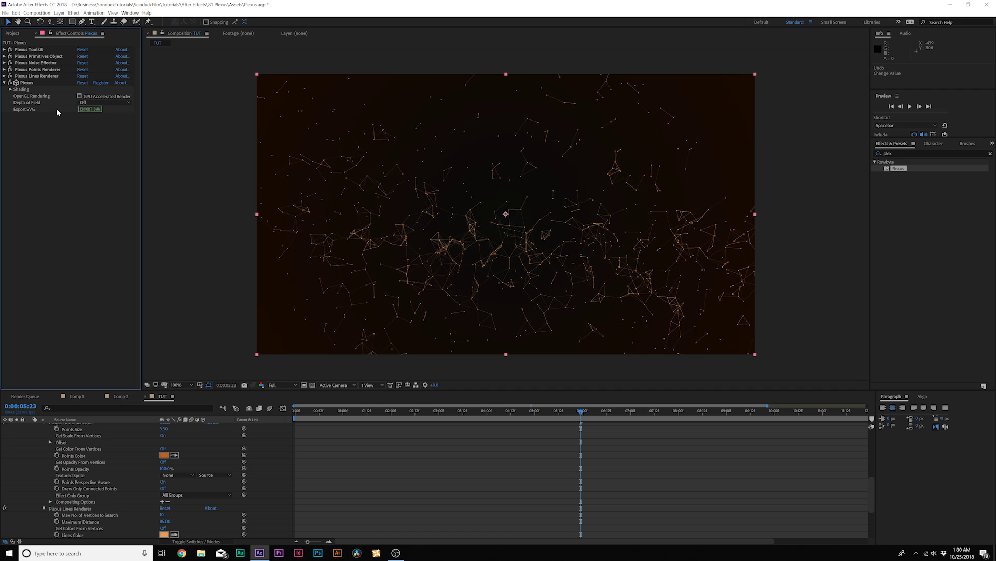
# Step: Scrub the cube's Center Z to a large negative value, then return to frame 0
pyautogui.press('u')
pyautogui.click(4, 56)
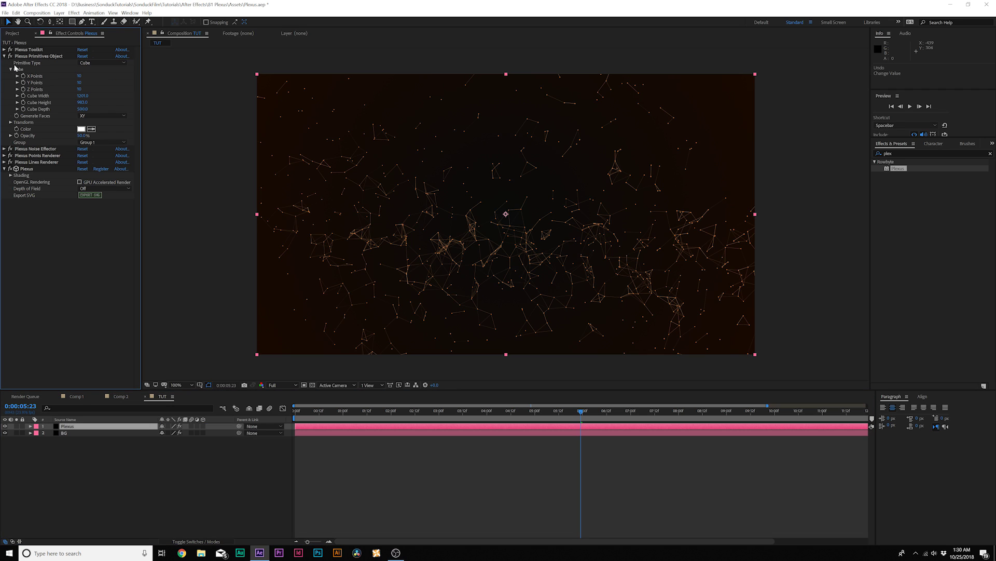
pyautogui.click(10, 123)
pyautogui.moveTo(80, 135); pyautogui.dragTo(15, 135)
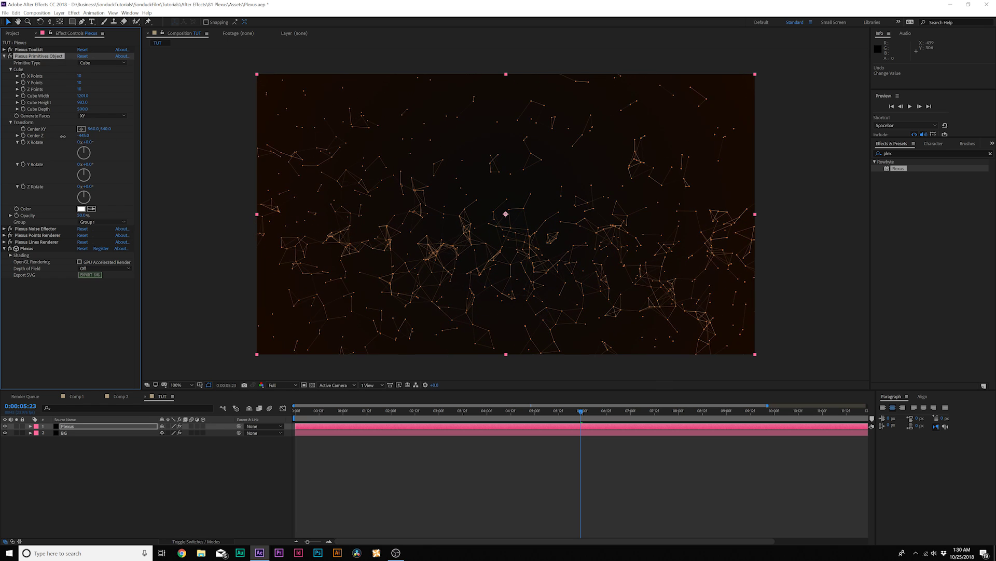
pyautogui.moveTo(76, 140); pyautogui.dragTo(50, 137)
pyautogui.press('Home')
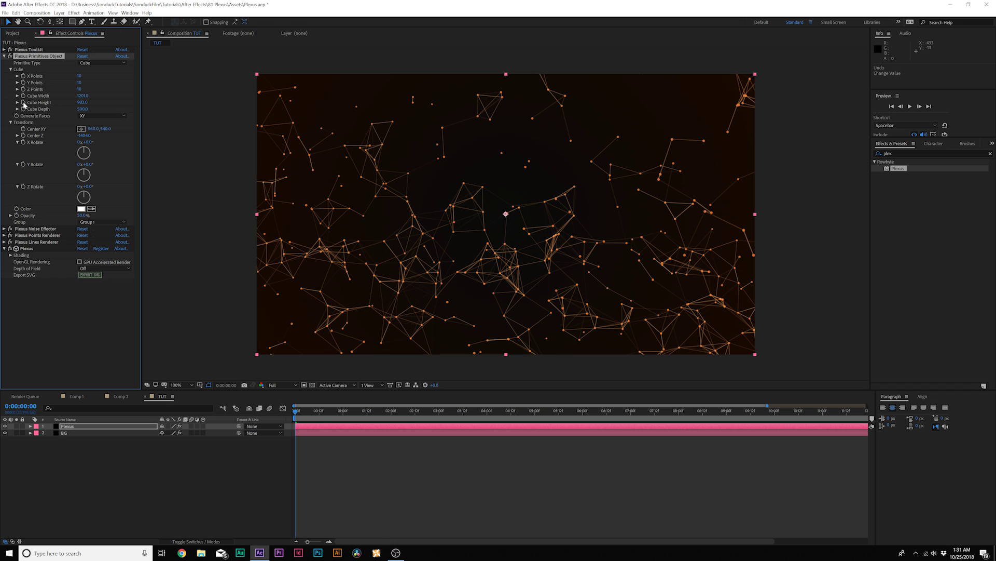
# Step: Increase Cube Height at the six-second mark and preview the animation
pyautogui.click(339, 405)
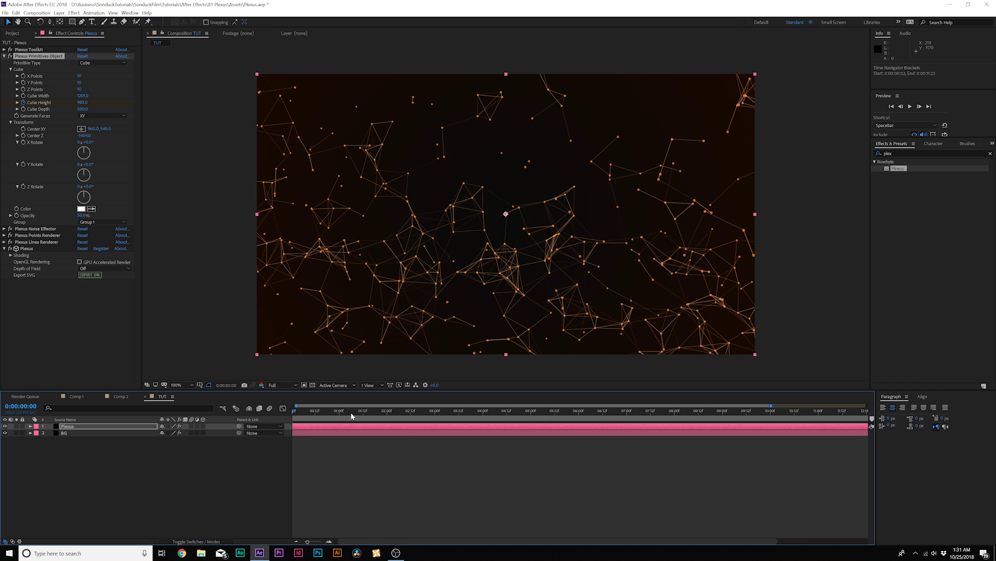
pyautogui.moveTo(515, 411); pyautogui.dragTo(583, 411)
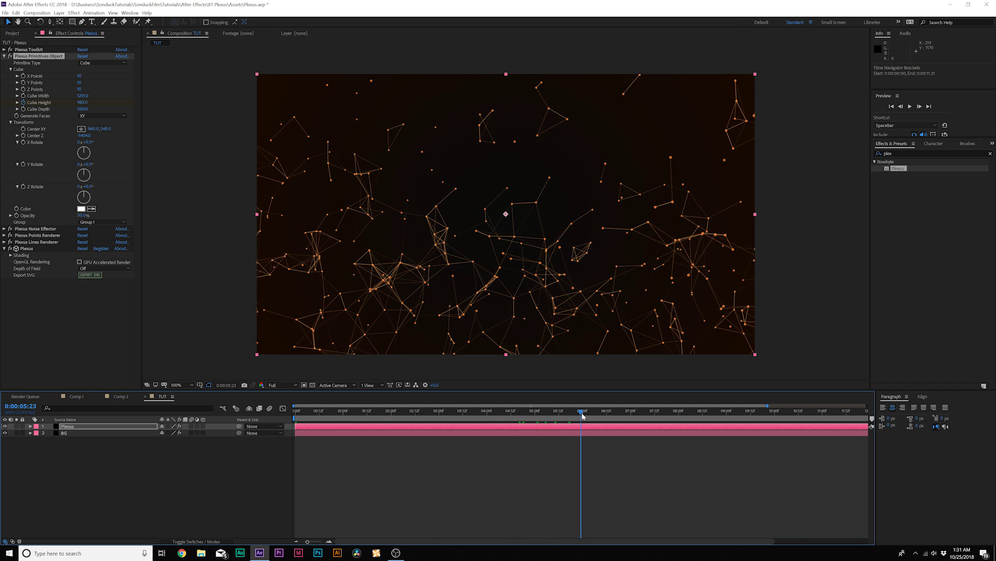
pyautogui.moveTo(82, 102); pyautogui.dragTo(291, 109)
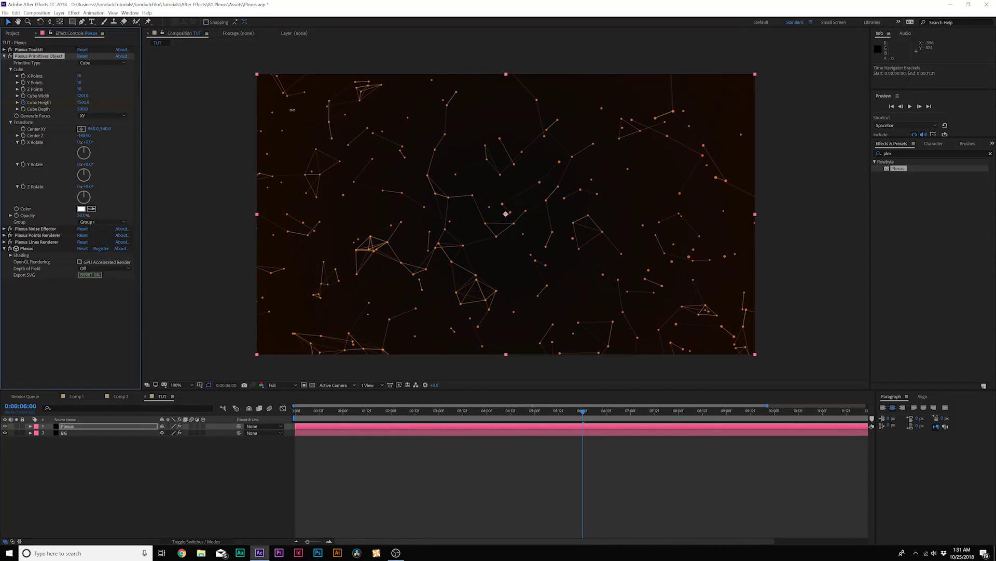
pyautogui.moveTo(566, 410); pyautogui.dragTo(320, 411)
pyautogui.press('space')
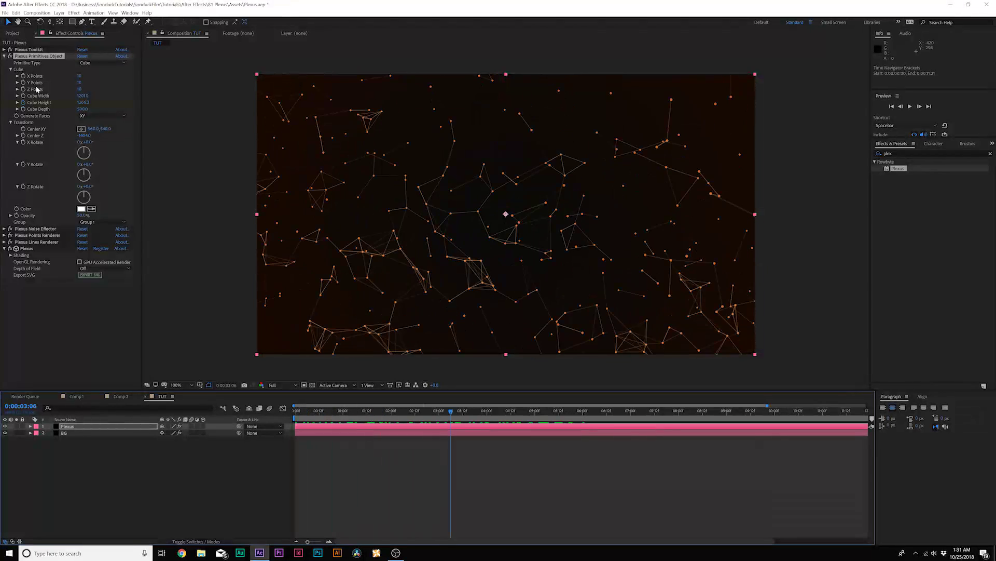
# Step: Shift the cube's Center XY up to about 960,453 and scrub through to check it
pyautogui.click(32, 125)
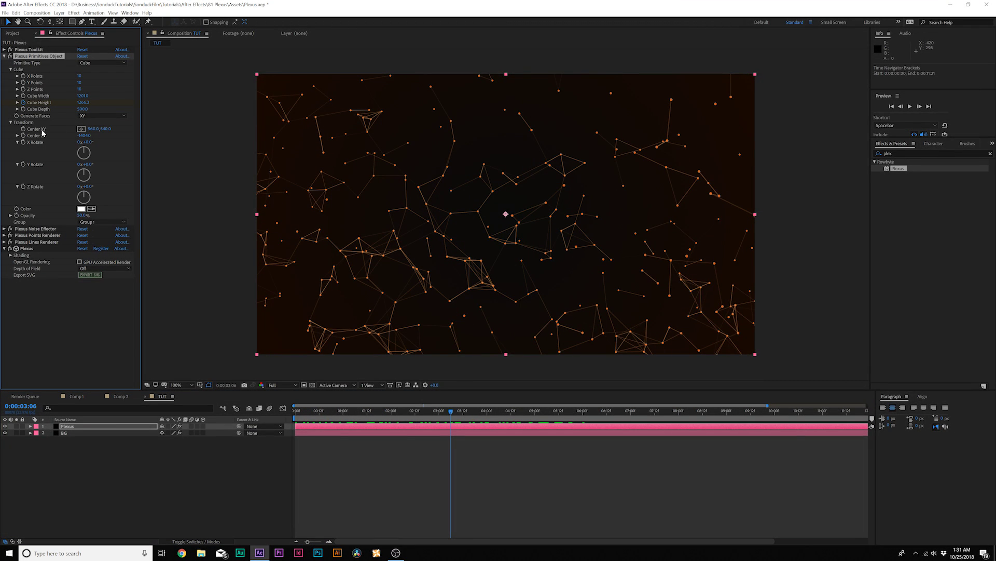
pyautogui.moveTo(99, 128); pyautogui.dragTo(67, 132)
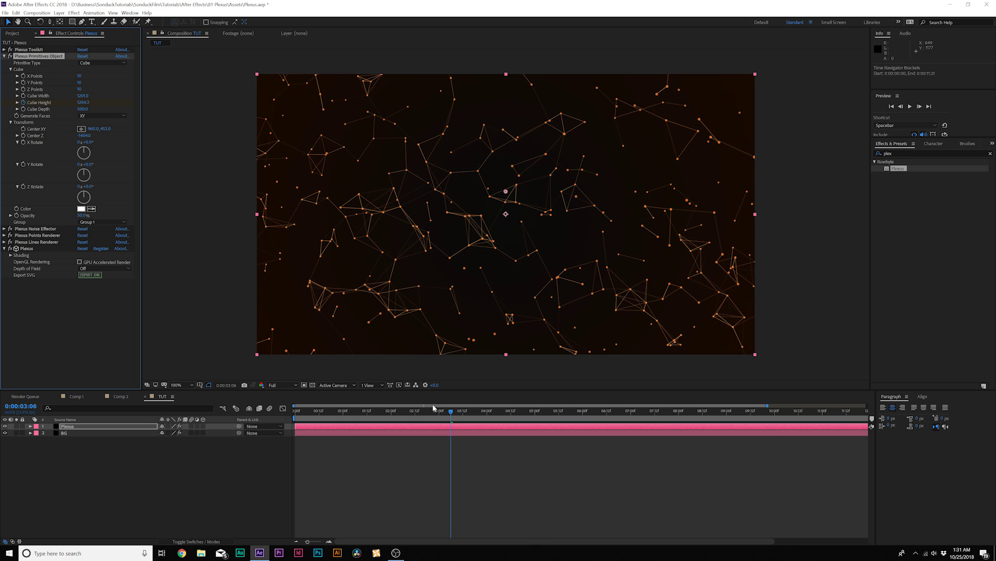
pyautogui.click(410, 412)
pyautogui.moveTo(410, 413); pyautogui.dragTo(295, 413)
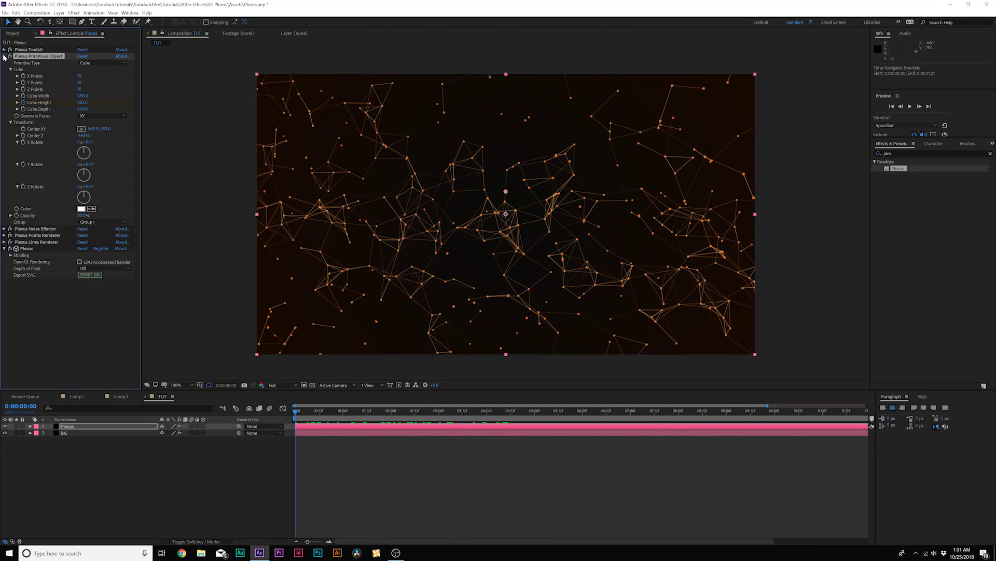
# Step: Add a Spherical Field effector and a Facets renderer to the Plexus
pyautogui.click(4, 56)
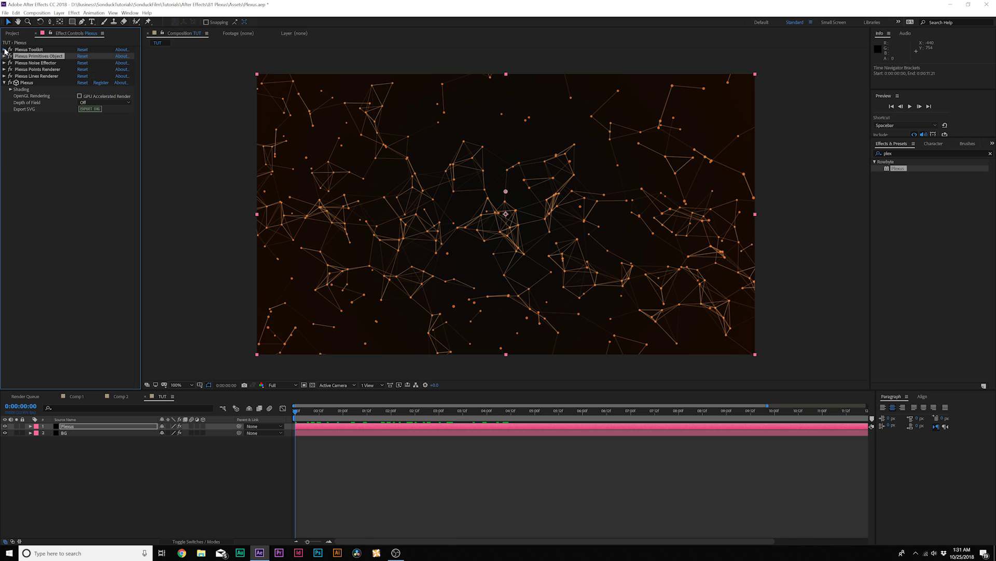
pyautogui.click(5, 50)
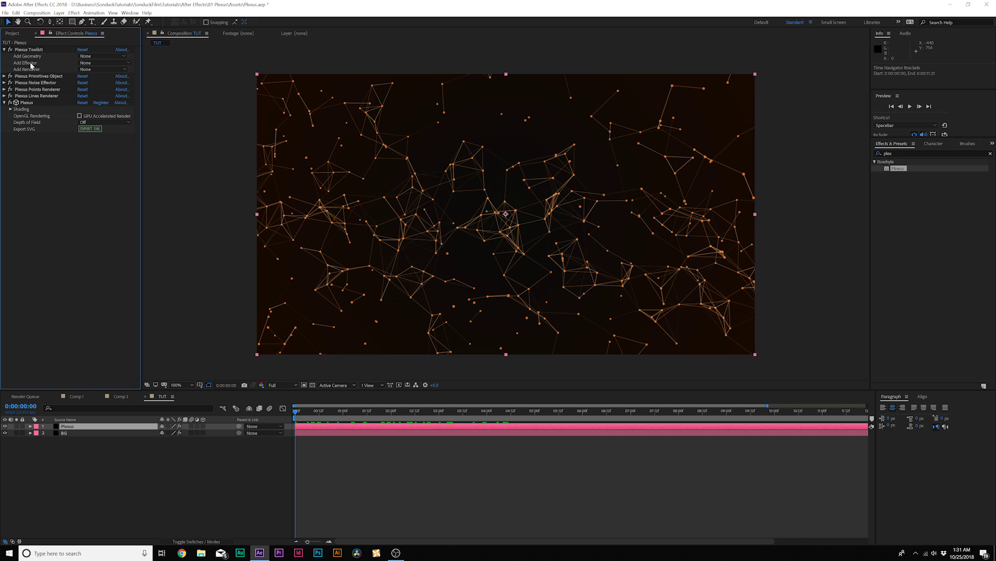
pyautogui.click(96, 63)
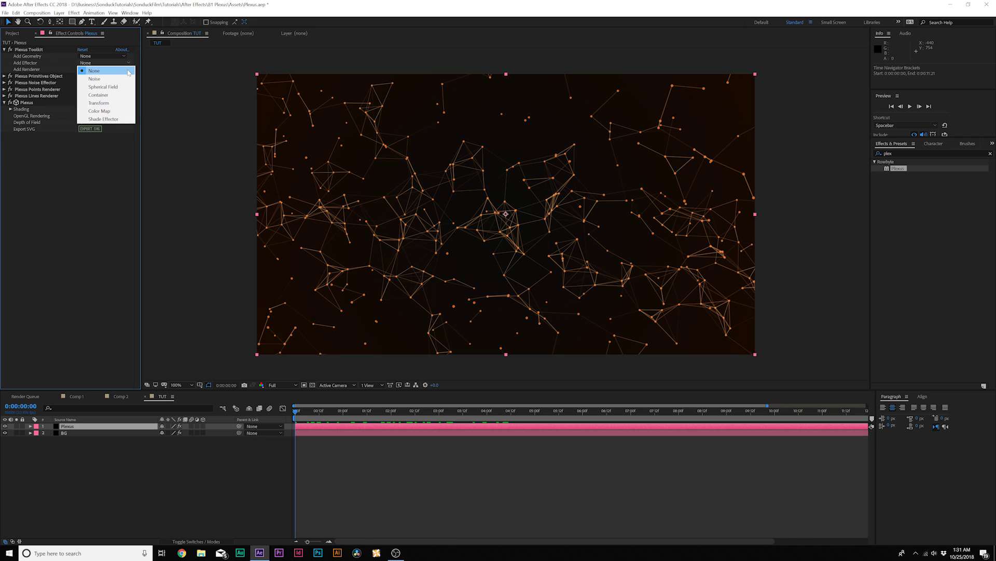
pyautogui.click(110, 88)
pyautogui.click(104, 69)
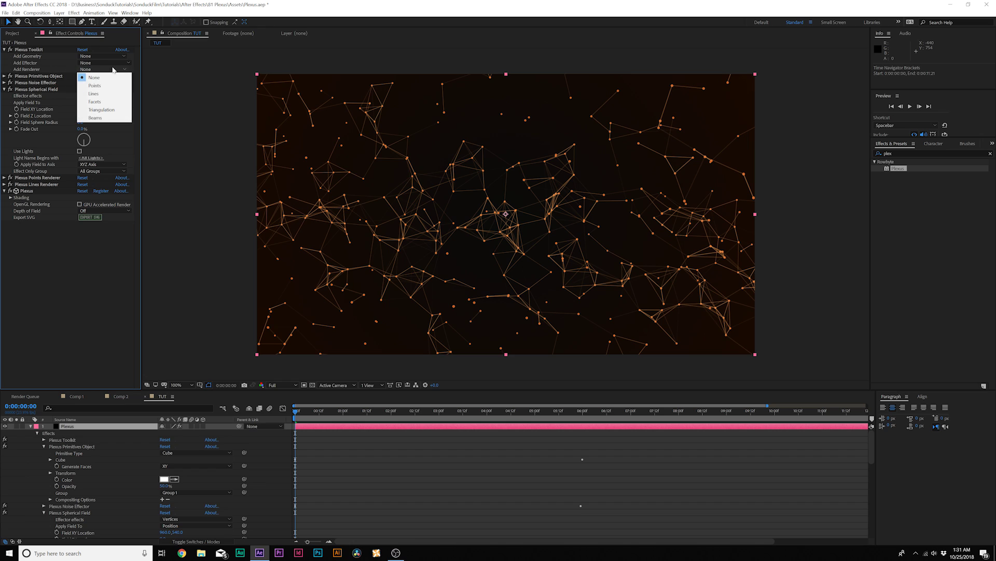
pyautogui.click(108, 103)
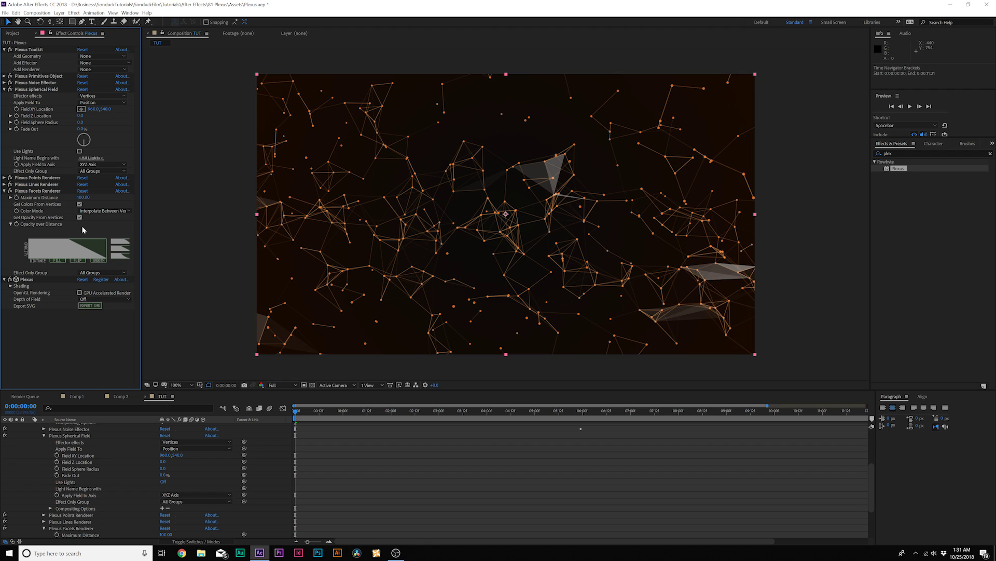
# Step: Turn off Get Colors From Vertices and set Facets Color to orange
pyautogui.click(39, 190)
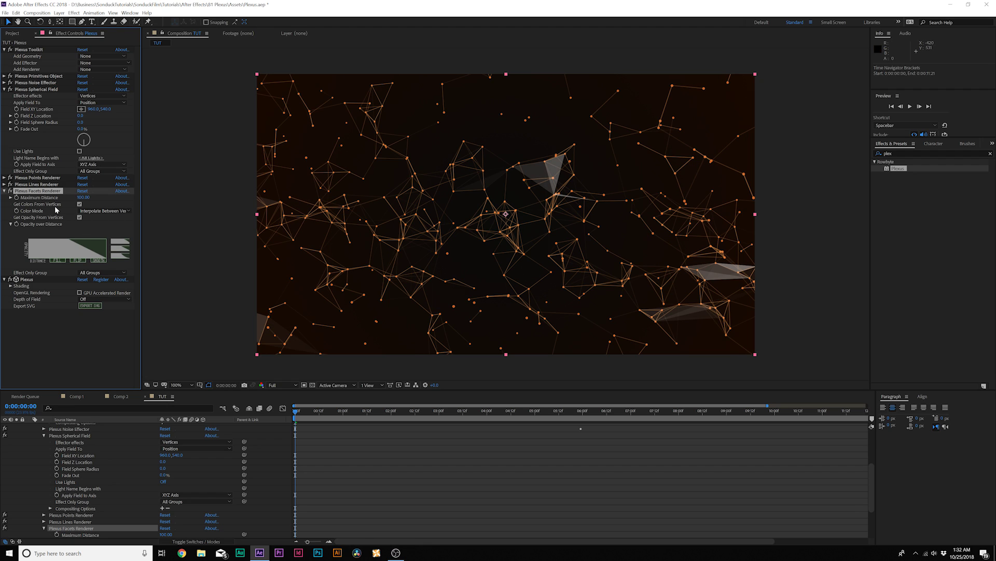
pyautogui.click(79, 204)
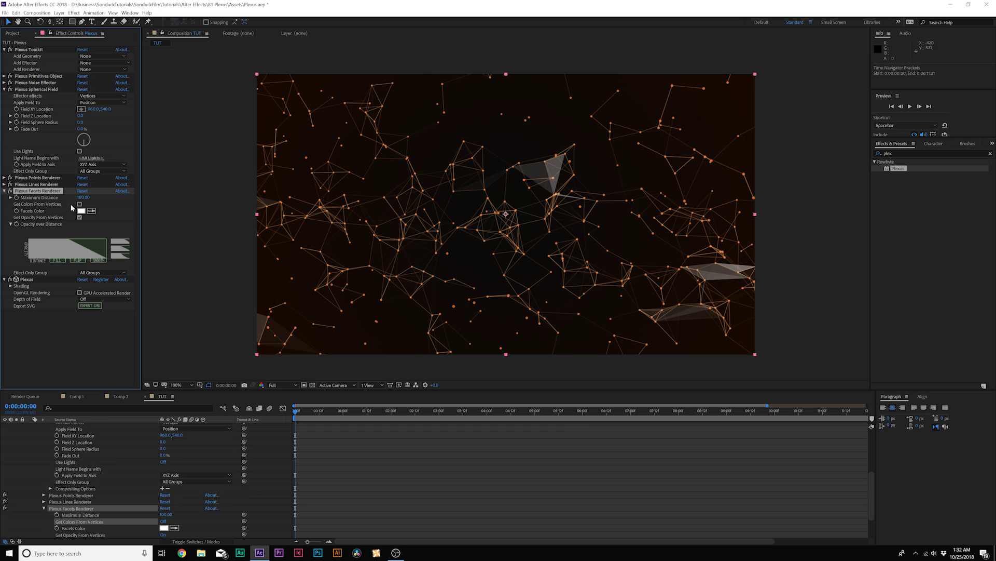
pyautogui.click(81, 210)
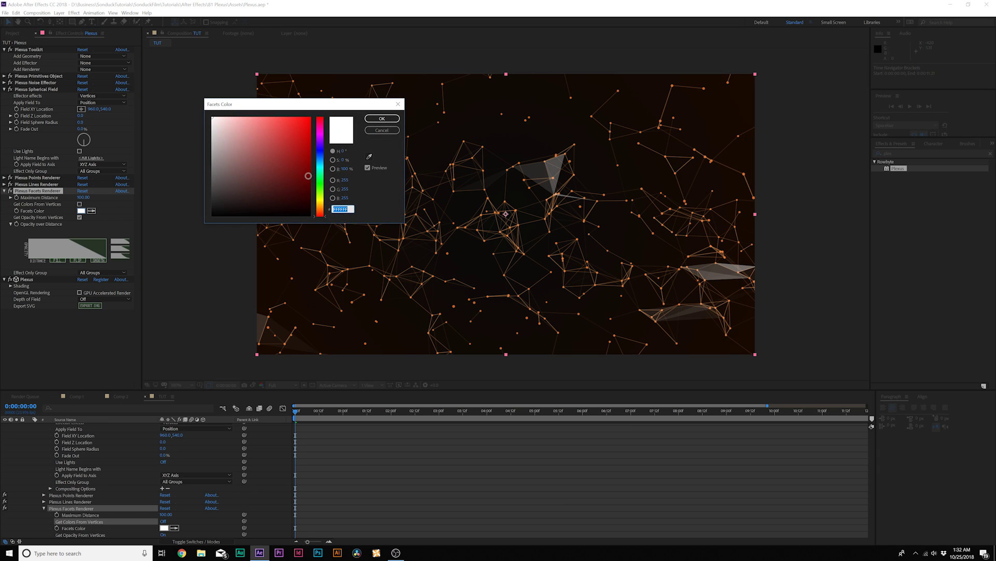
pyautogui.moveTo(320, 214)
pyautogui.mouseDown()
pyautogui.moveTo(321, 204)
pyautogui.moveTo(322, 213)
pyautogui.mouseUp()
pyautogui.click(306, 155)
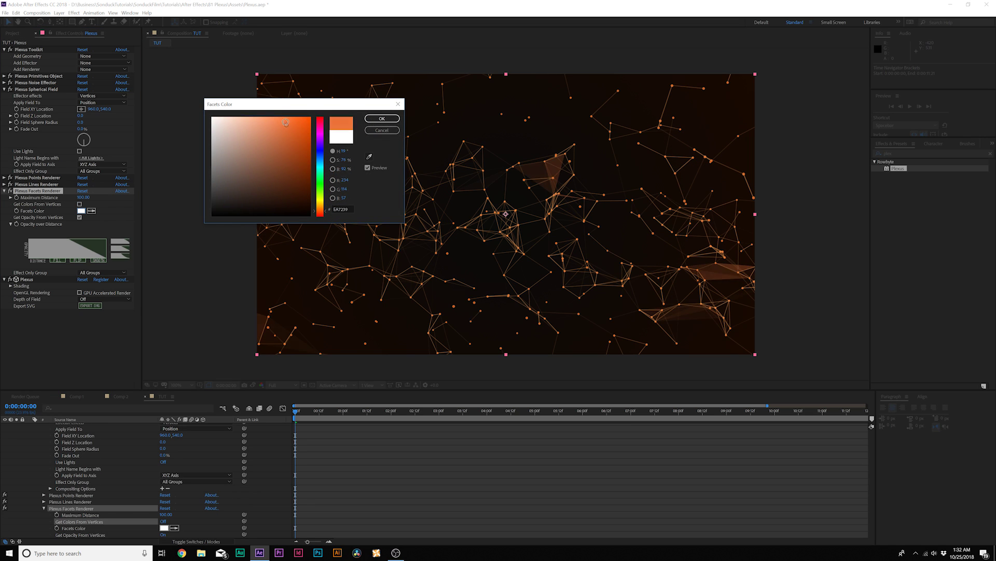
pyautogui.click(382, 120)
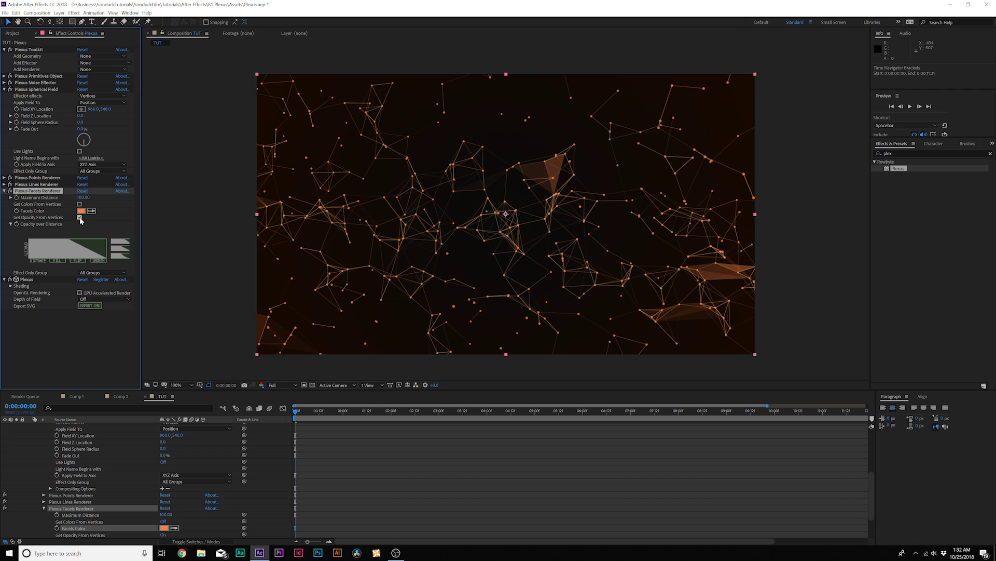
# Step: Give the facets a fixed 27% opacity, keeping maximum distance at 123
pyautogui.click(80, 218)
pyautogui.moveTo(82, 224); pyautogui.dragTo(106, 204)
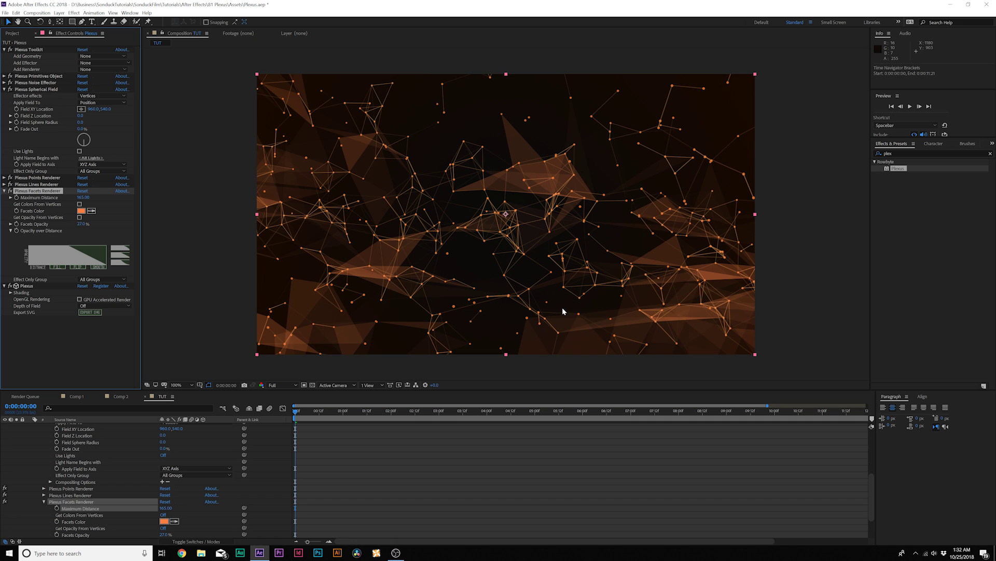
pyautogui.hotkey('ctrl', 'z')
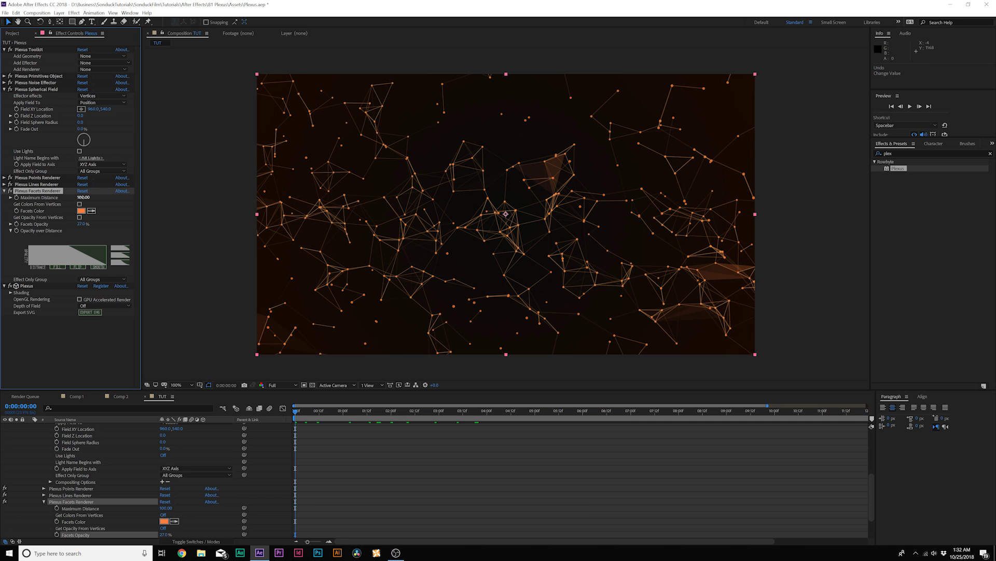
# Step: Keyframe Field Sphere Radius at 0, shrinking it to 1029 by about 0:00:06:08
pyautogui.click(5, 191)
pyautogui.click(39, 90)
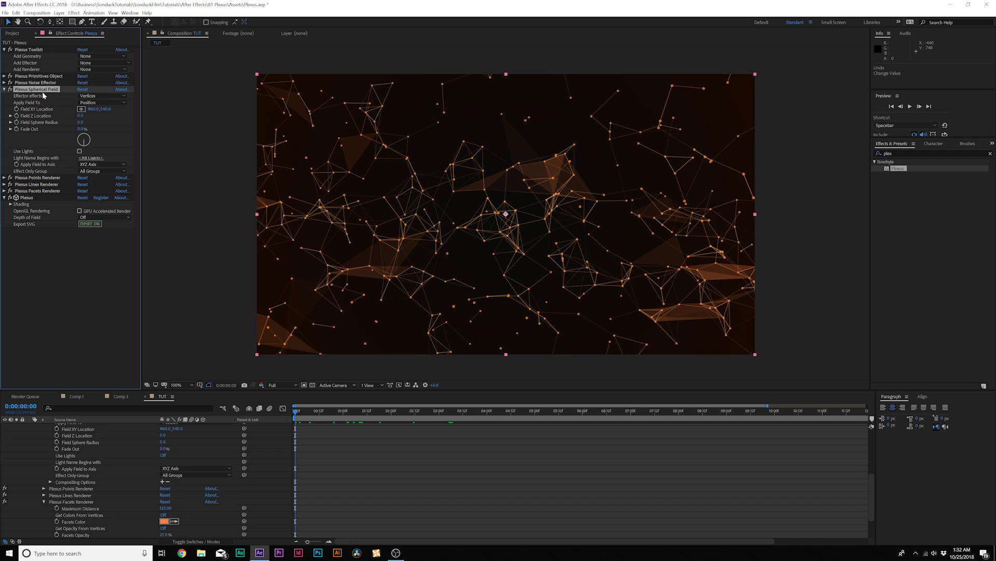
pyautogui.click(57, 122)
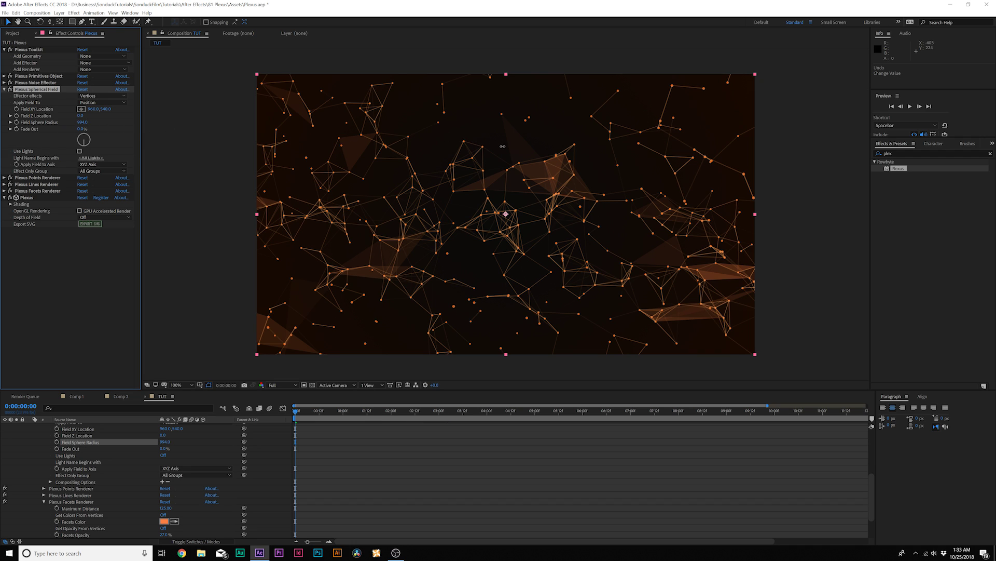
pyautogui.moveTo(503, 146); pyautogui.dragTo(573, 149)
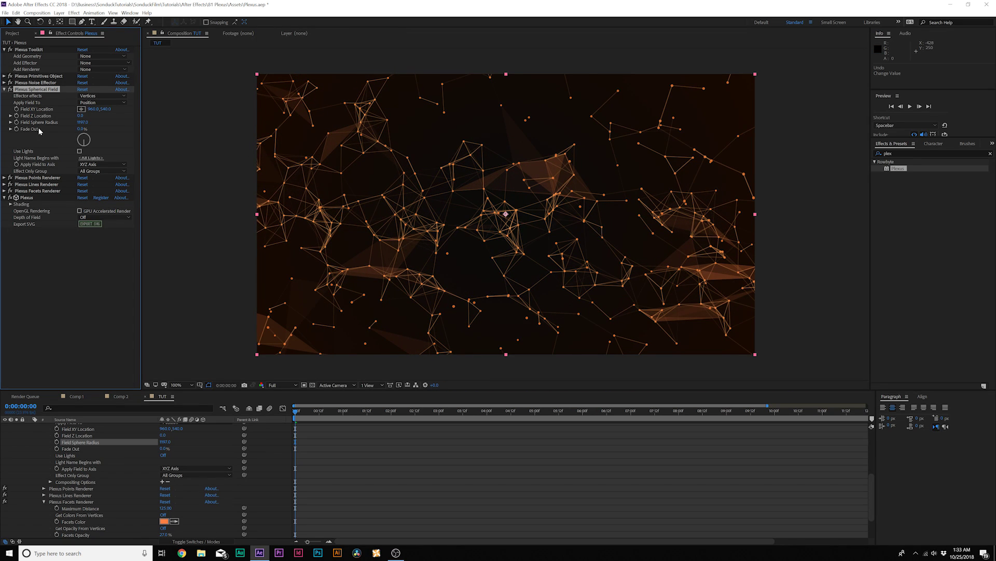
pyautogui.click(18, 123)
pyautogui.click(598, 412)
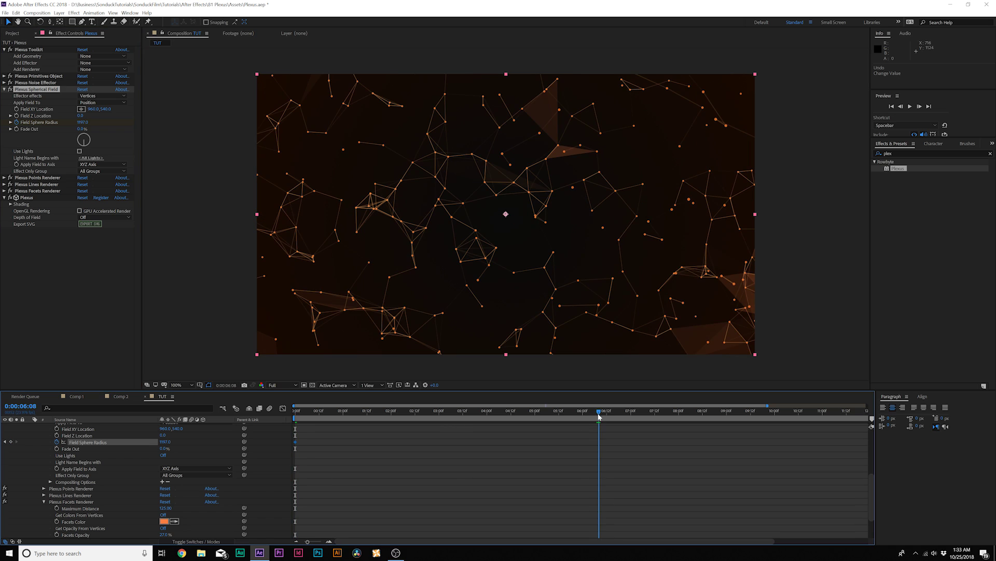
pyautogui.moveTo(83, 122); pyautogui.dragTo(26, 122)
pyautogui.moveTo(497, 417); pyautogui.dragTo(572, 414)
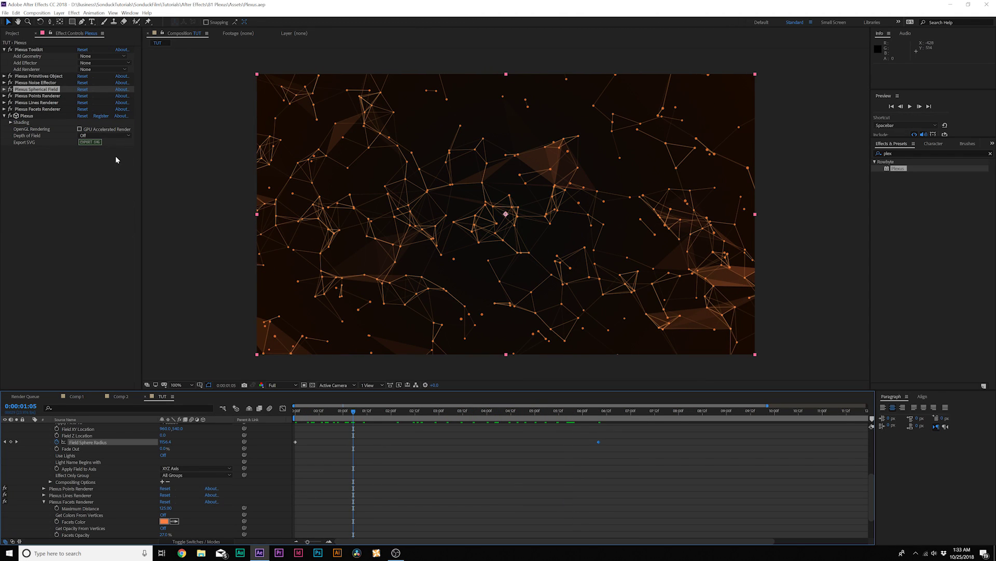
# Step: Switch the Plexus effect's Depth of Field dropdown to Camera Settings
pyautogui.click(35, 116)
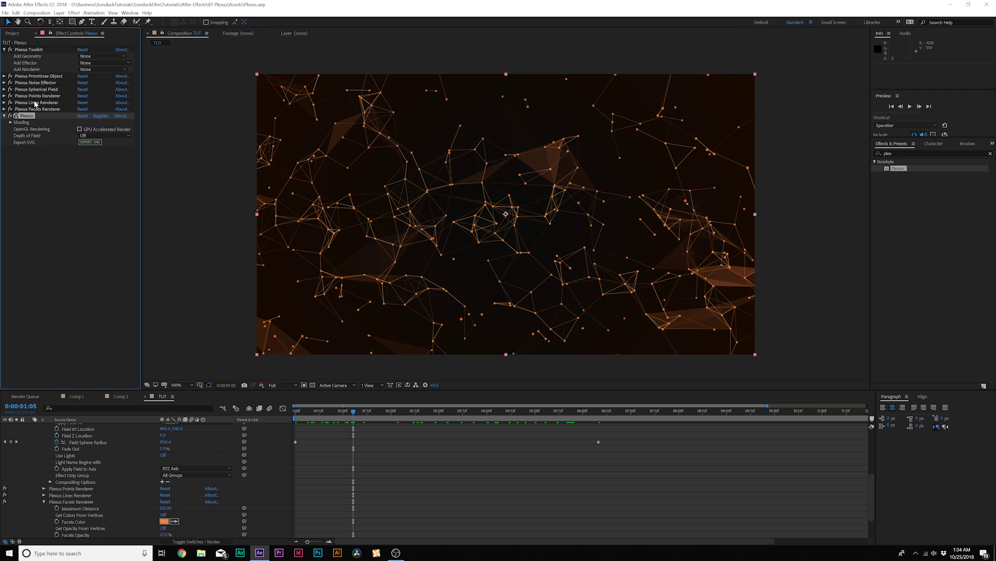
pyautogui.click(86, 135)
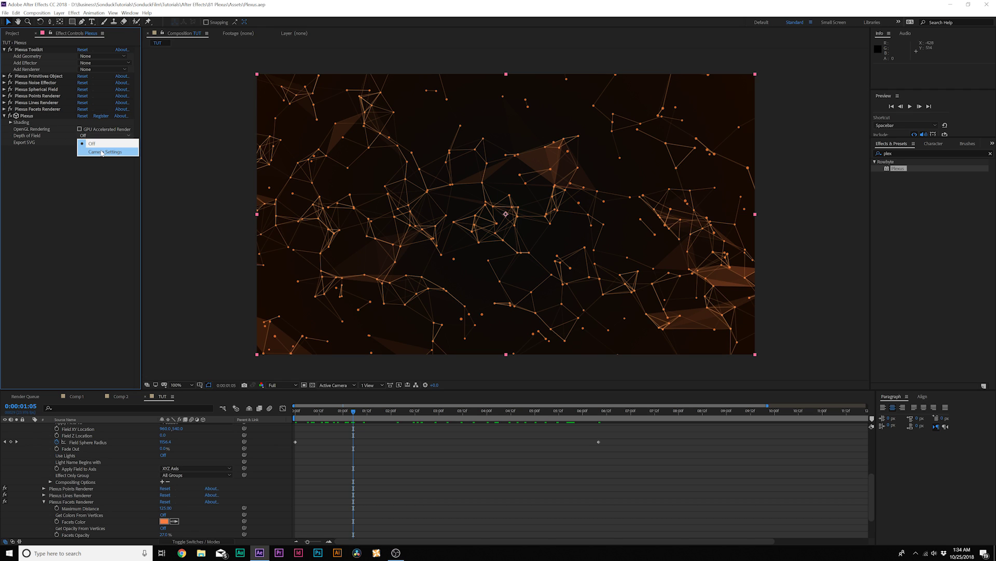
pyautogui.click(102, 151)
pyautogui.scroll(10, 52, 457)
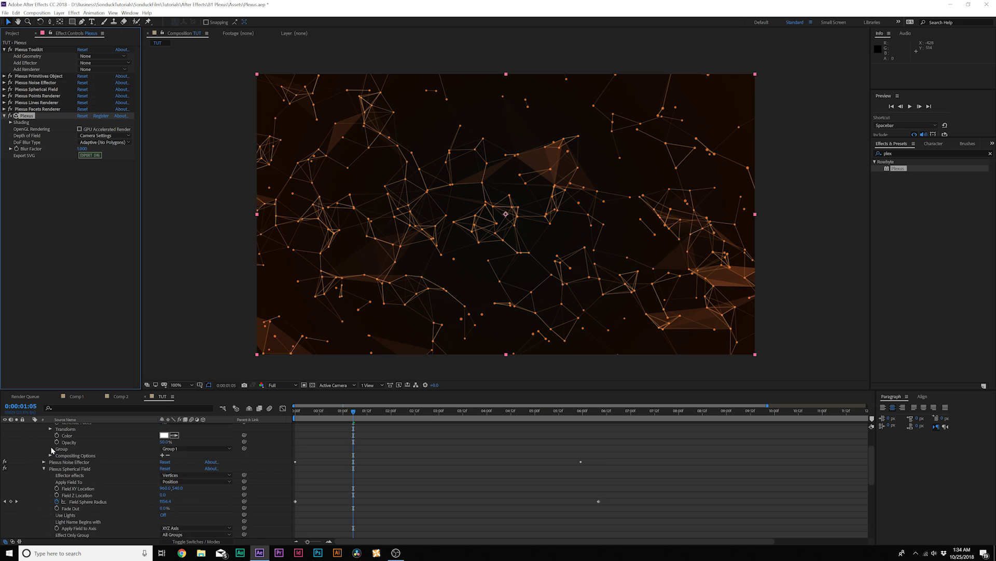
# Step: Add a new Camera 1 layer with its default settings via Layer > New > Camera
pyautogui.click(31, 426)
pyautogui.click(92, 460)
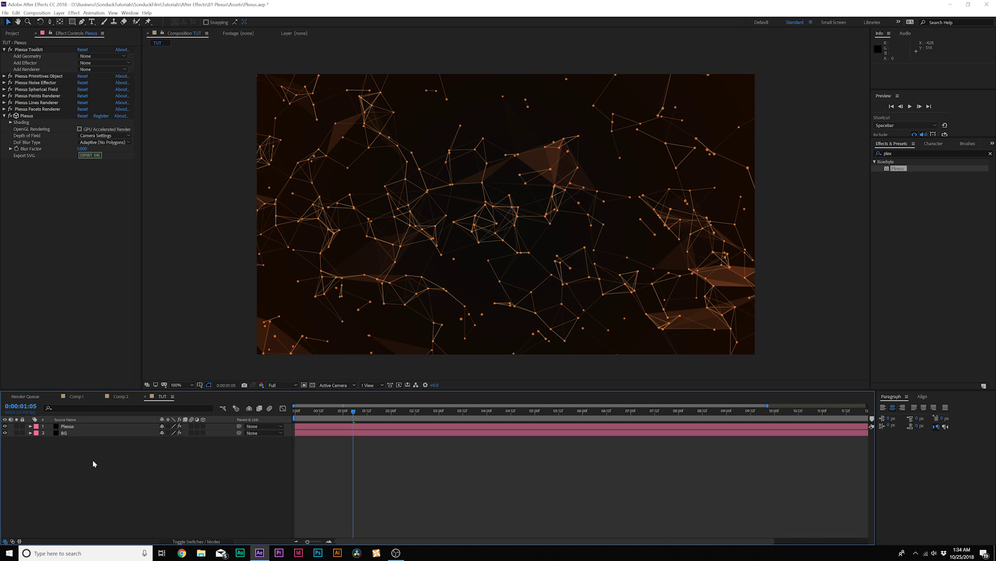
pyautogui.click(59, 13)
pyautogui.moveTo(78, 19)
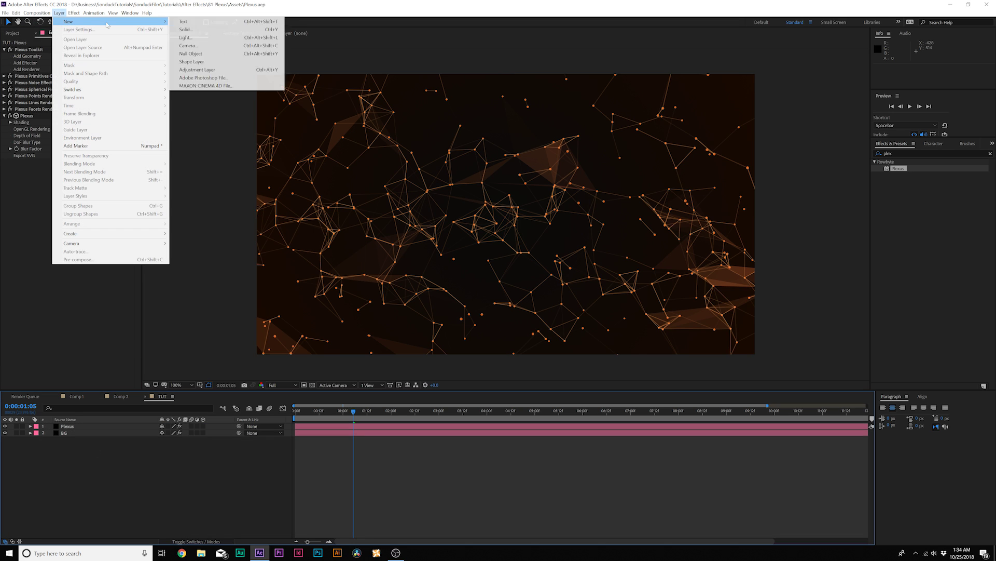
pyautogui.click(197, 50)
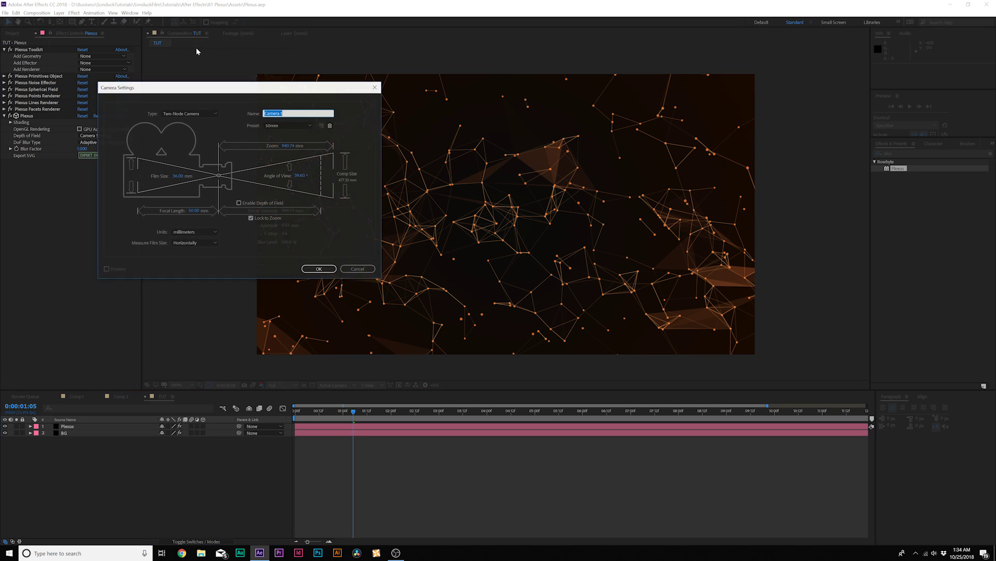
pyautogui.click(314, 269)
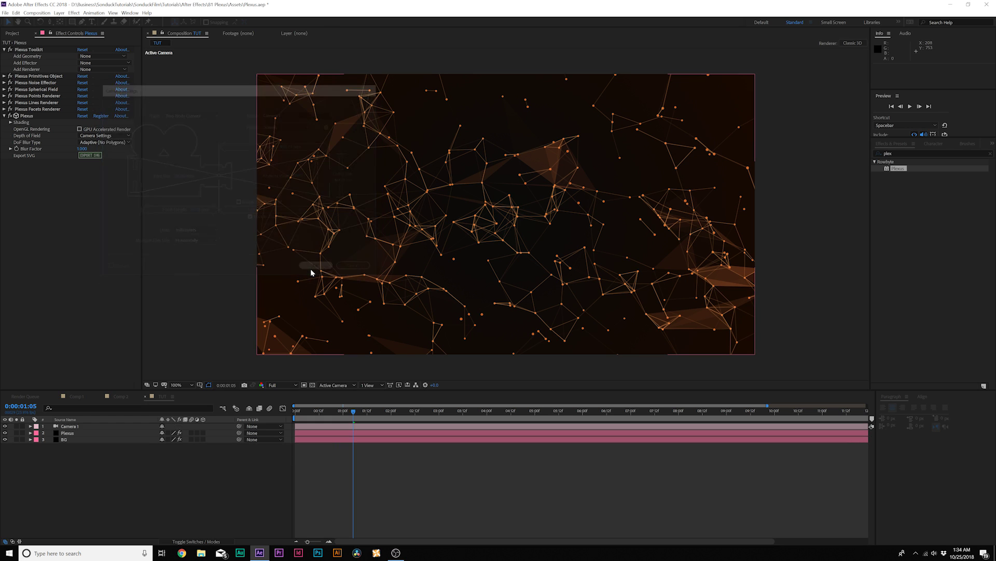
# Step: Turn on Depth of Field in Camera 1's Camera Options and preview the blurred plexus
pyautogui.click(30, 426)
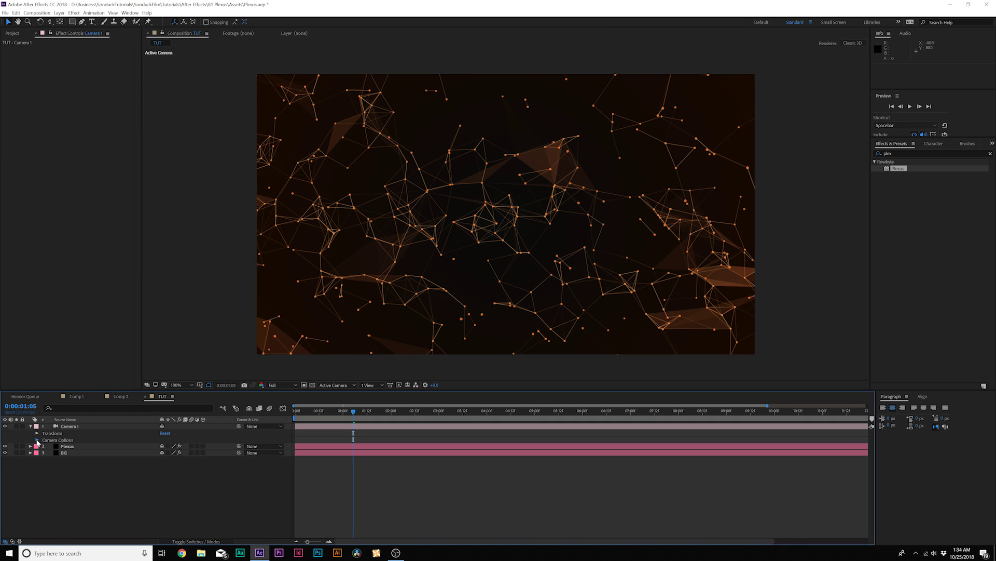
pyautogui.click(37, 440)
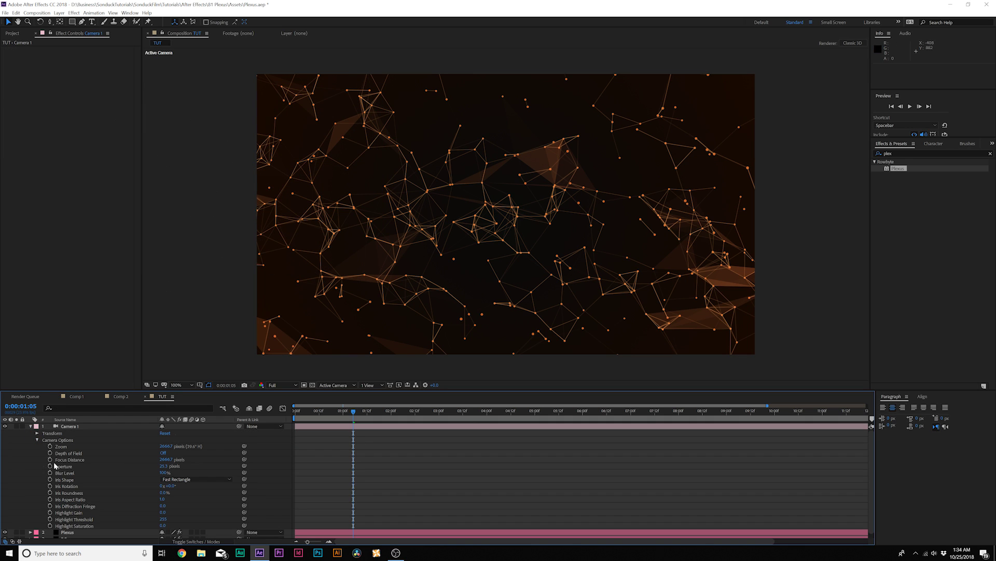
pyautogui.click(164, 453)
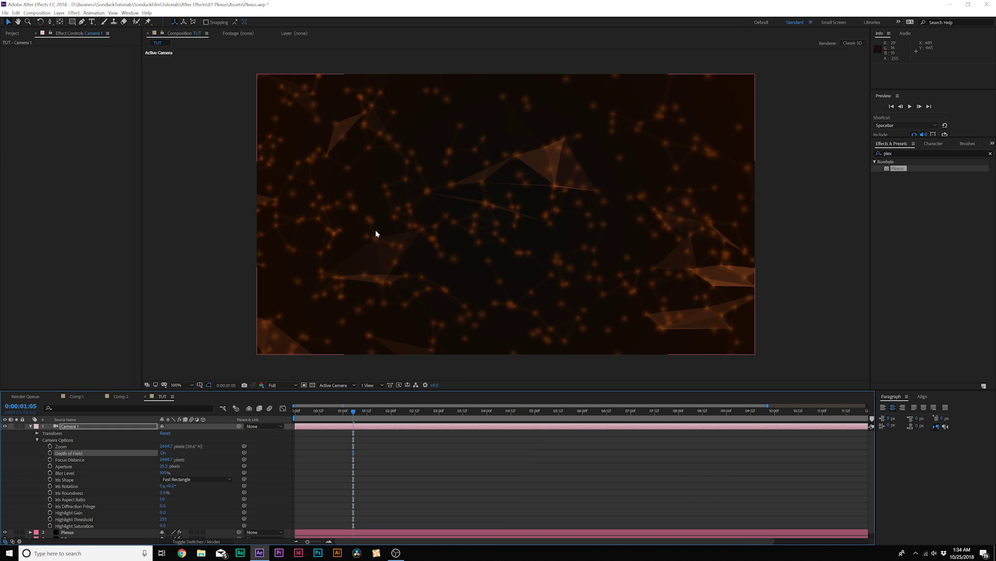
pyautogui.press('space')
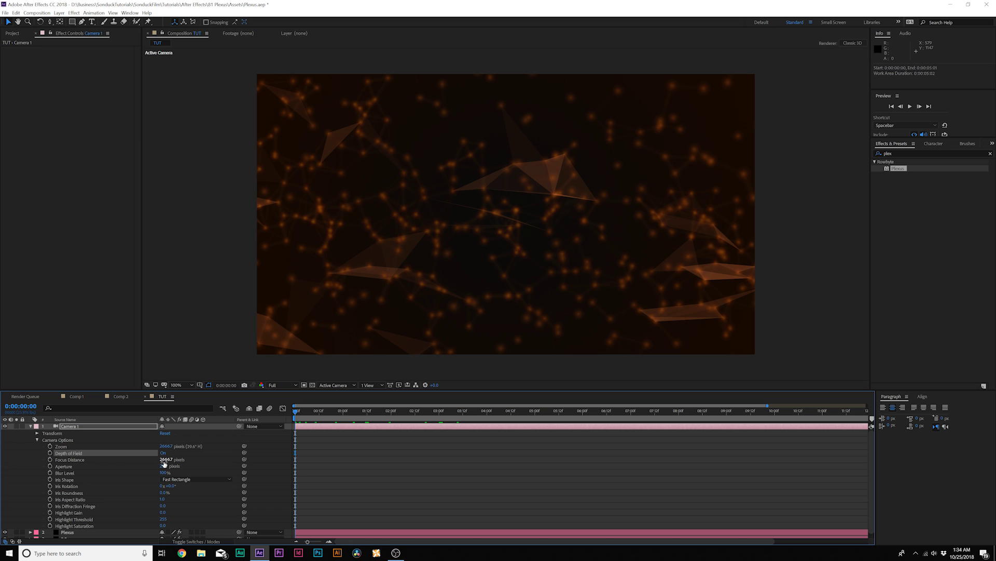
# Step: Keyframe the camera's Focus Distance at about 1298 at the start, rising by six seconds
pyautogui.click(164, 460)
pyautogui.write('10')
pyautogui.write('21')
pyautogui.press('Return')
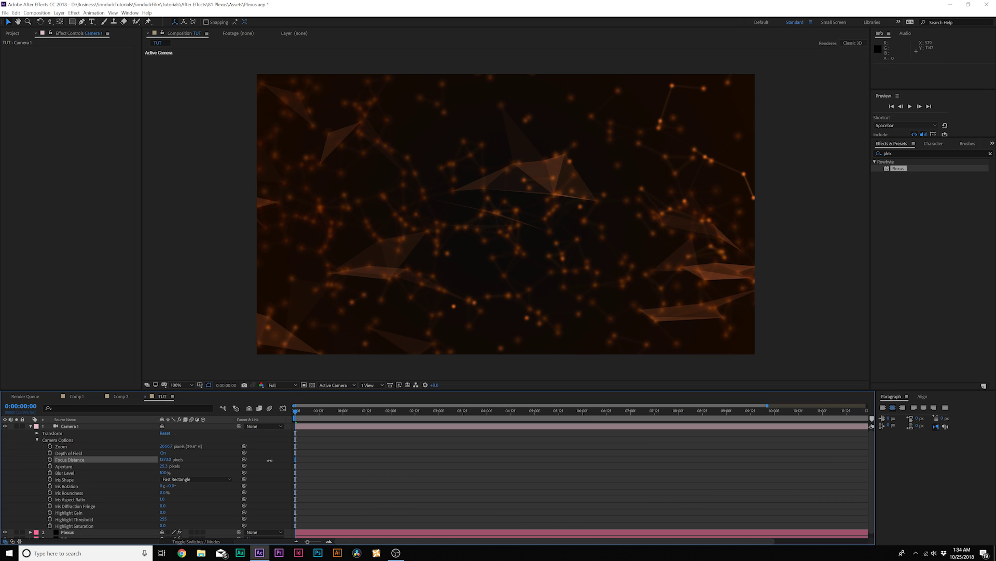
pyautogui.moveTo(364, 460); pyautogui.dragTo(249, 459)
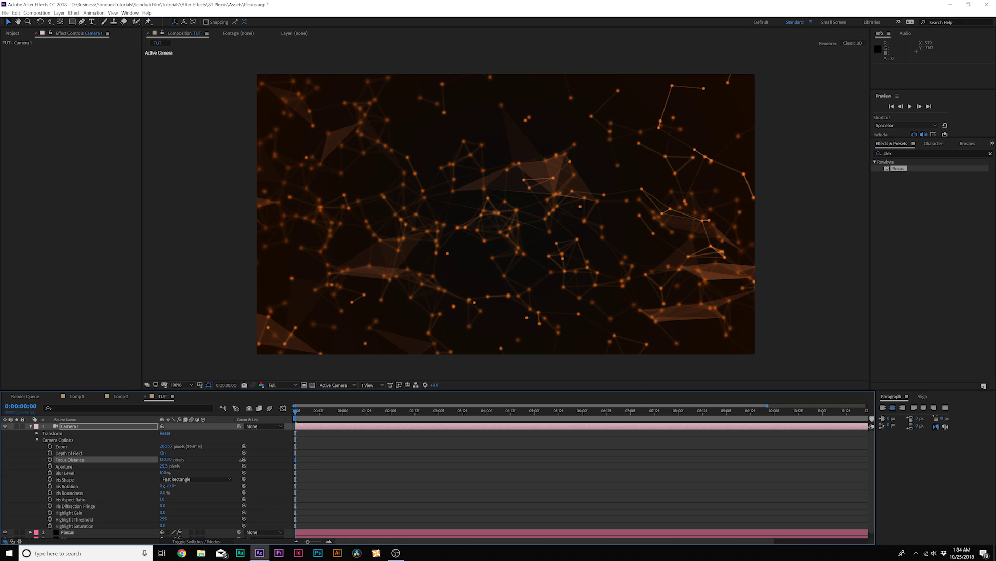
pyautogui.click(50, 460)
pyautogui.moveTo(347, 415); pyautogui.dragTo(586, 418)
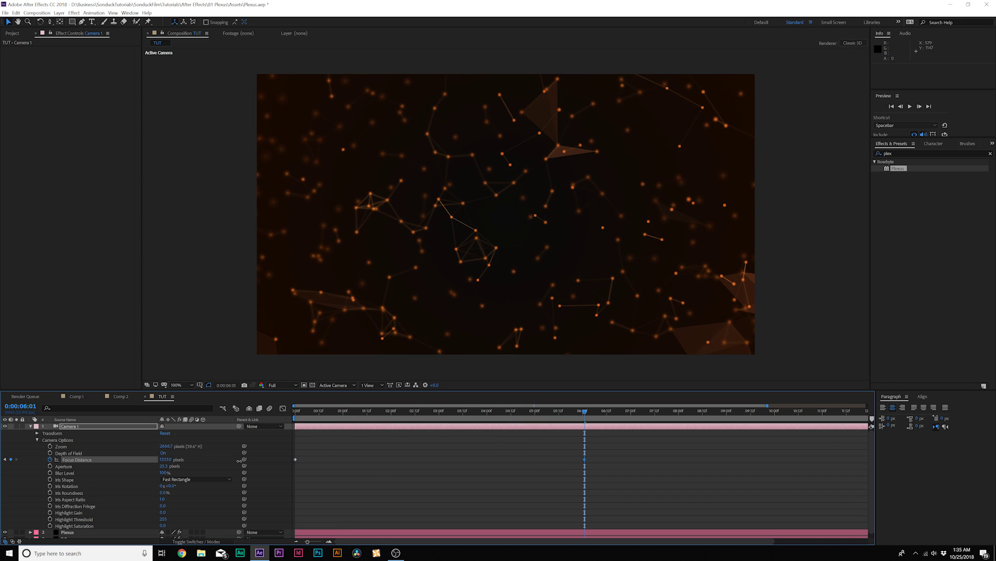
pyautogui.moveTo(239, 460); pyautogui.dragTo(335, 461)
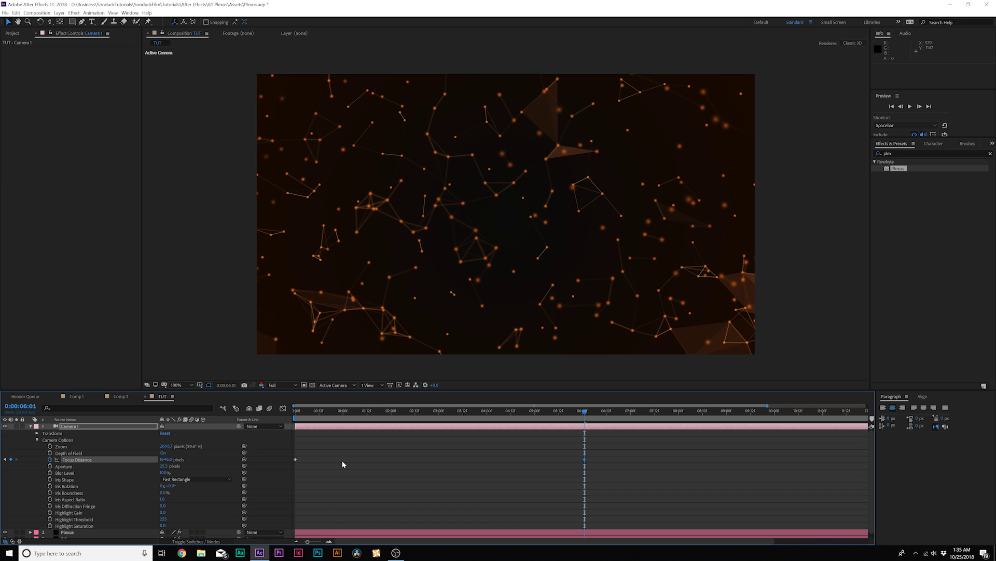
# Step: Preview the rack focus animation, then set the camera's Aperture to 5
pyautogui.press('space')
pyautogui.press('n')
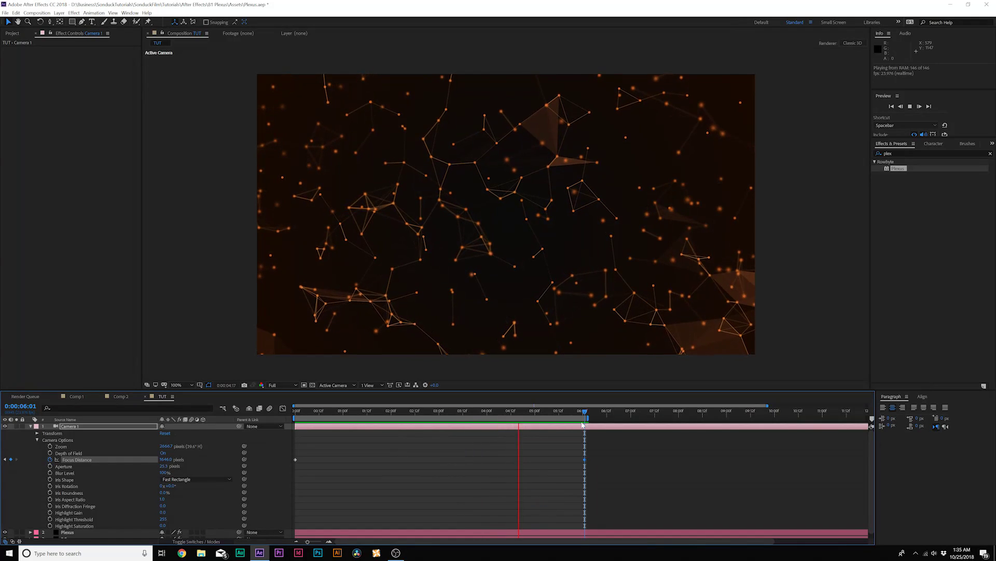
pyautogui.press('space')
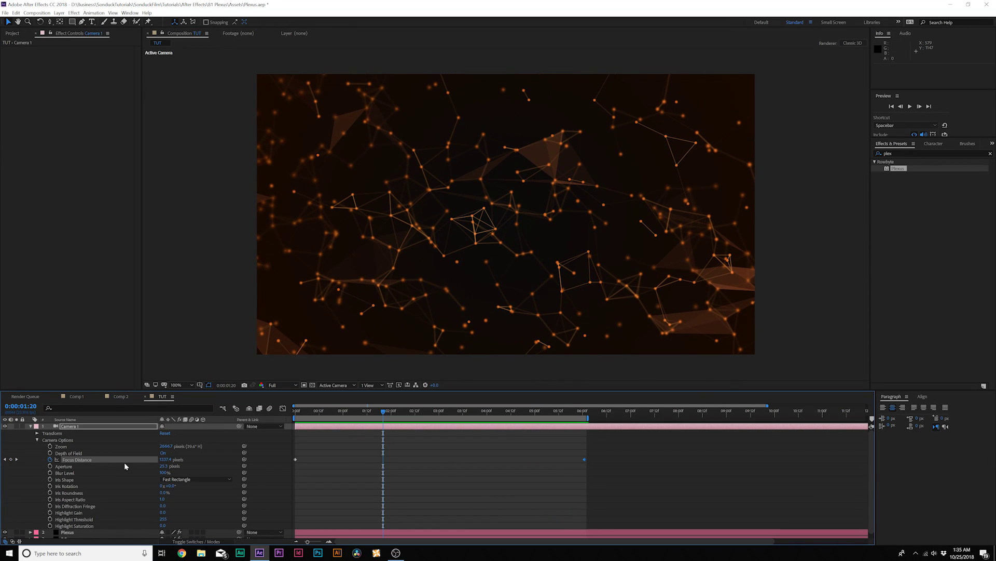
pyautogui.moveTo(164, 467); pyautogui.dragTo(170, 468)
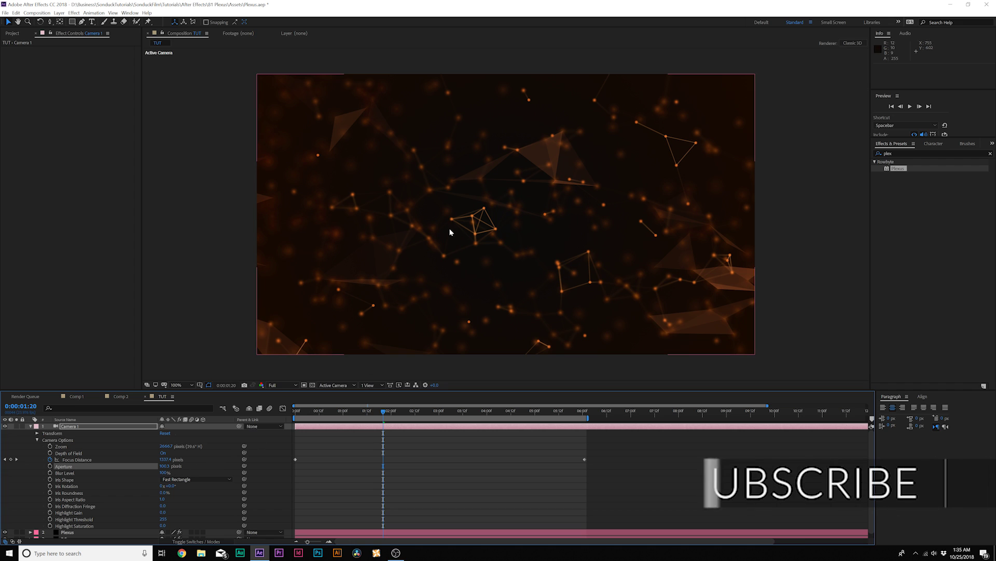
pyautogui.click(165, 466)
pyautogui.write('50.0')
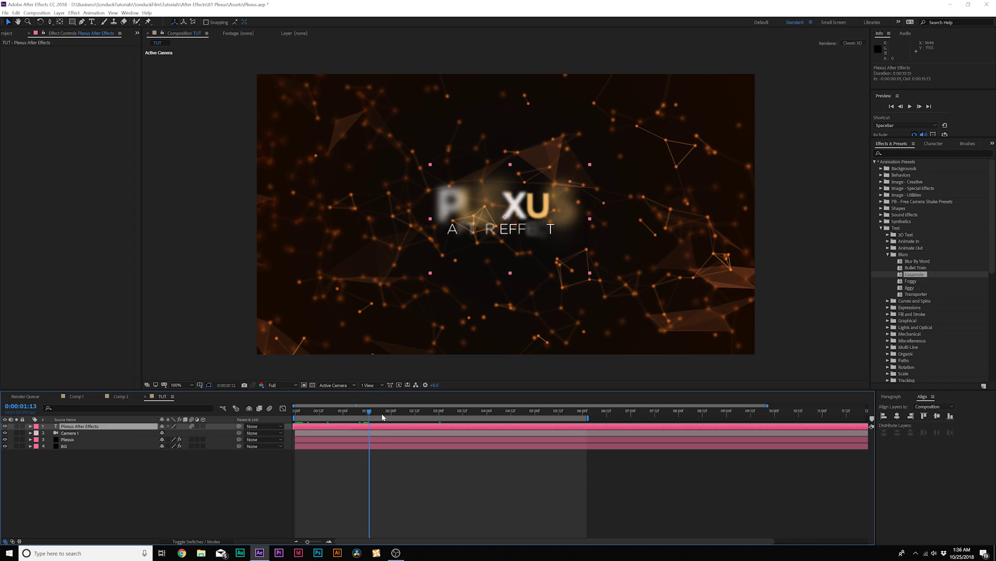
# Step: Apply Stylize > Glow to the title text with a deep orange Color A
pyautogui.moveTo(383, 417); pyautogui.dragTo(423, 417)
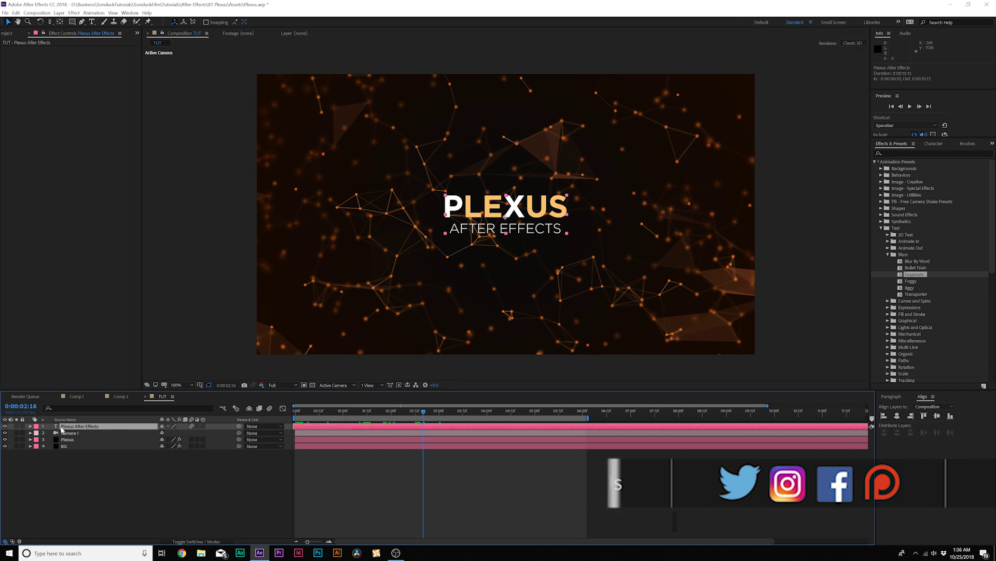
pyautogui.click(75, 13)
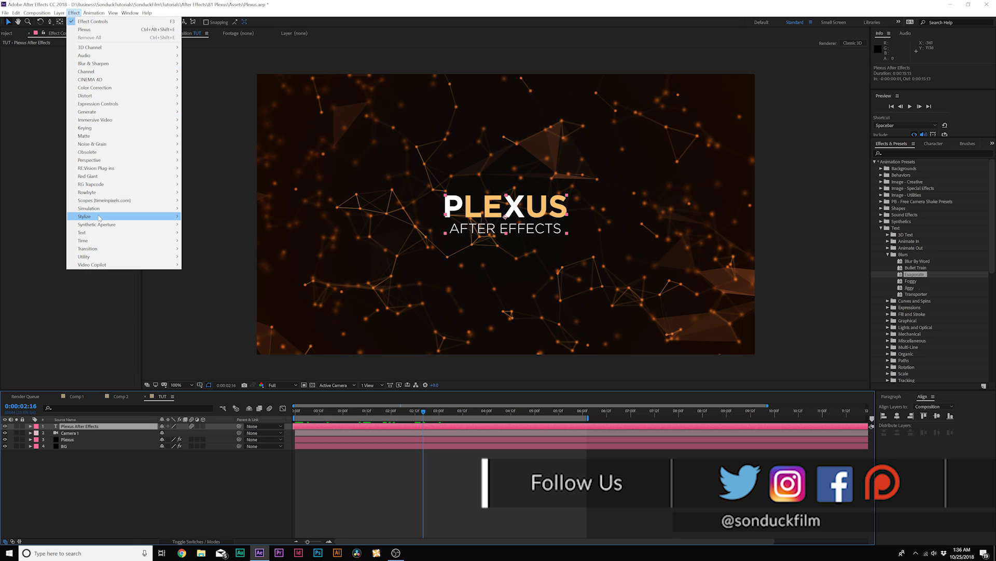
pyautogui.moveTo(156, 216)
pyautogui.click(197, 344)
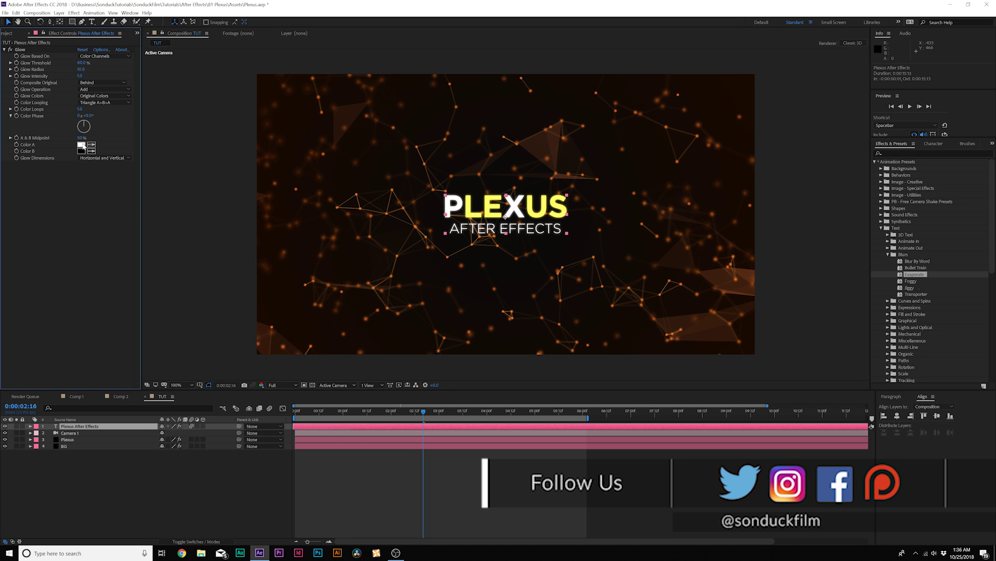
pyautogui.click(81, 145)
pyautogui.moveTo(320, 214)
pyautogui.mouseDown()
pyautogui.moveTo(321, 200)
pyautogui.moveTo(323, 211)
pyautogui.mouseUp()
pyautogui.moveTo(289, 115); pyautogui.dragTo(310, 126)
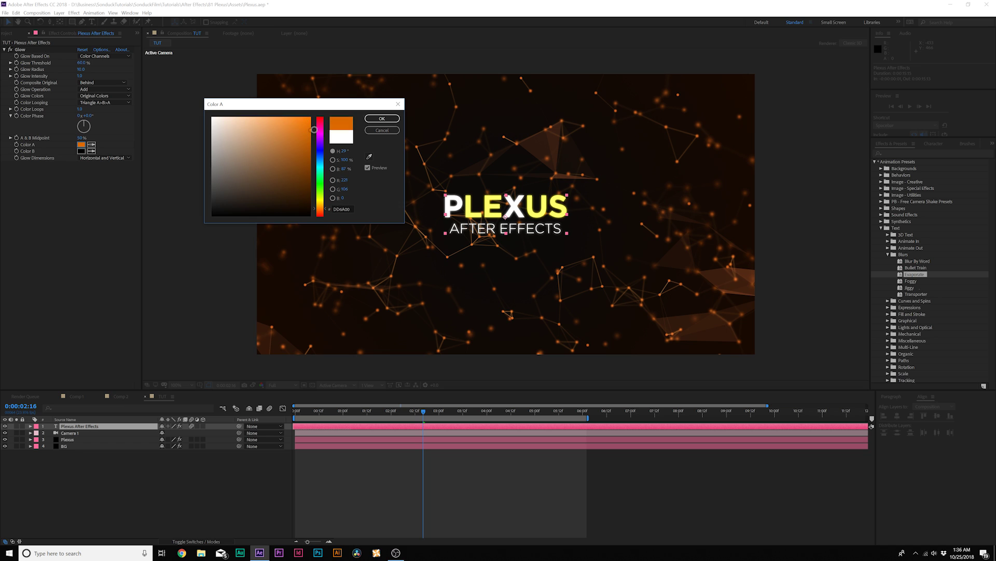
pyautogui.click(382, 119)
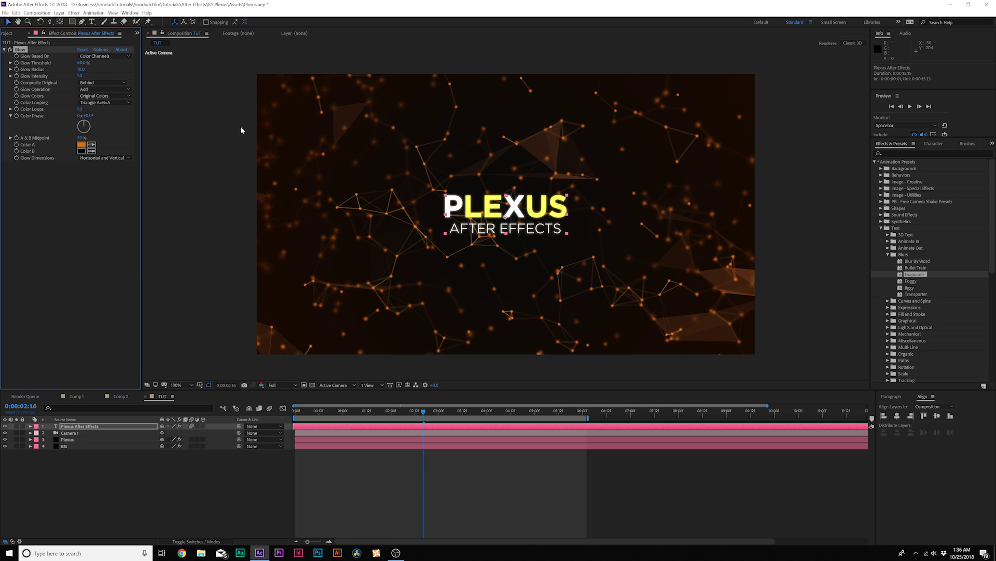
# Step: Set Glow Colors to A & B, Color Looping to Sawtooth B>A, and enlarge the Glow Radius
pyautogui.click(103, 95)
pyautogui.click(104, 107)
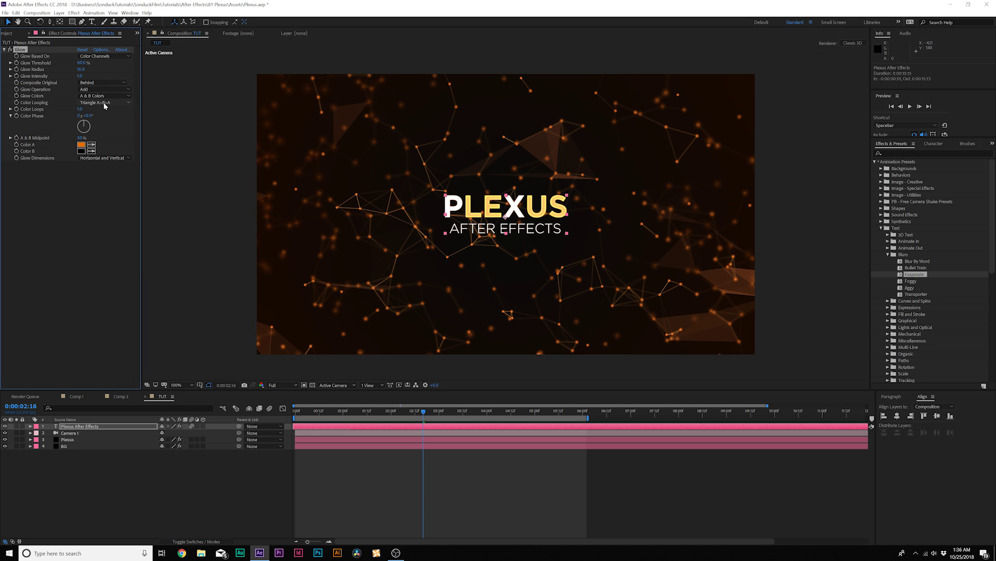
pyautogui.click(121, 103)
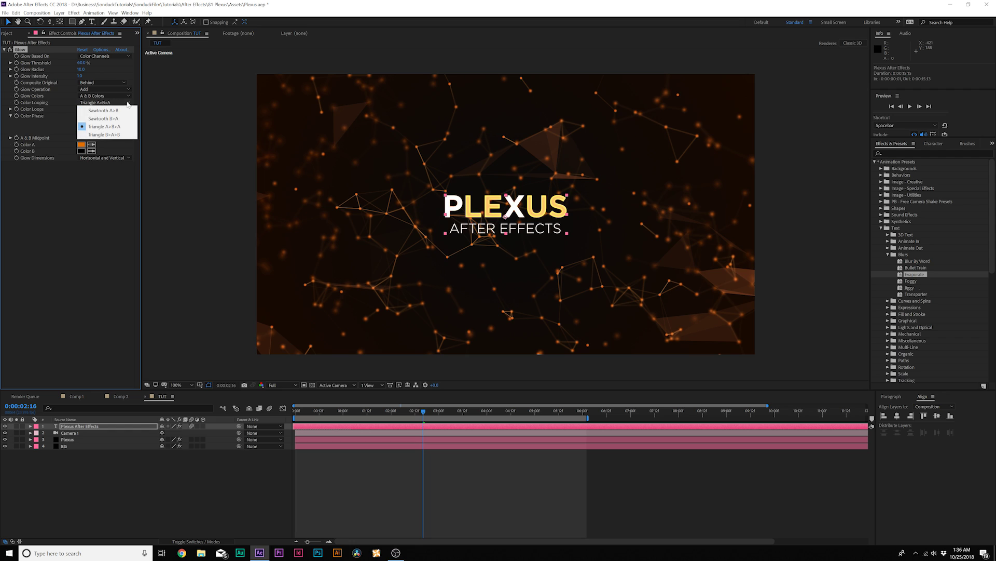
pyautogui.click(112, 119)
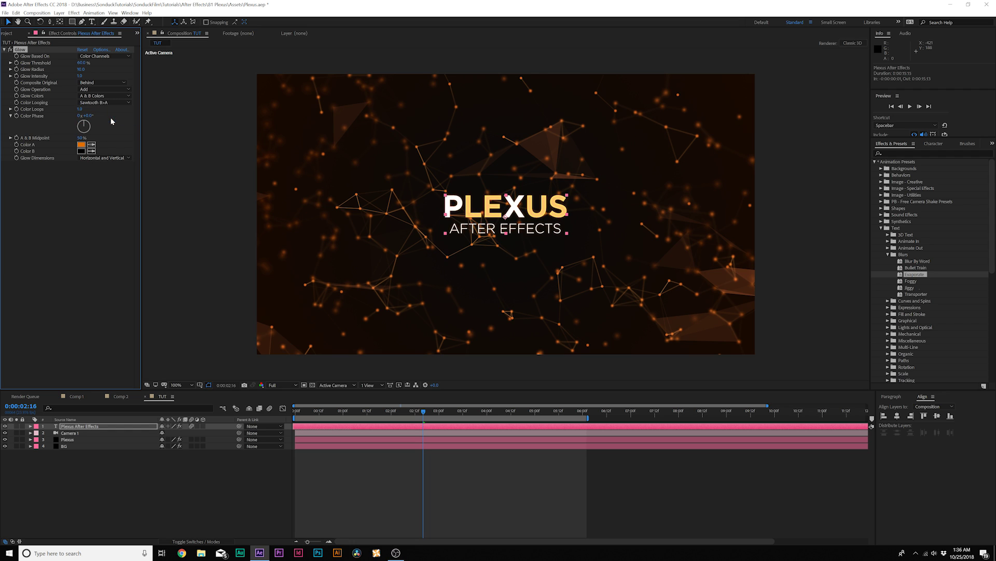
pyautogui.moveTo(81, 72); pyautogui.dragTo(149, 79)
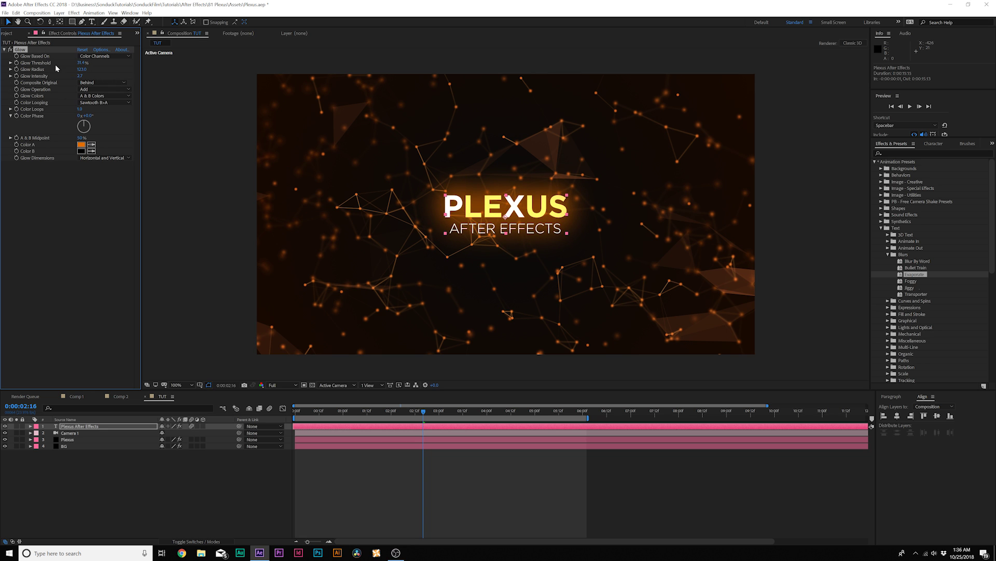
# Step: Undo the accidental paste, then copy the title's Glow onto the Plexus layer
pyautogui.hotkey('ctrl', 'z')
pyautogui.press('space')
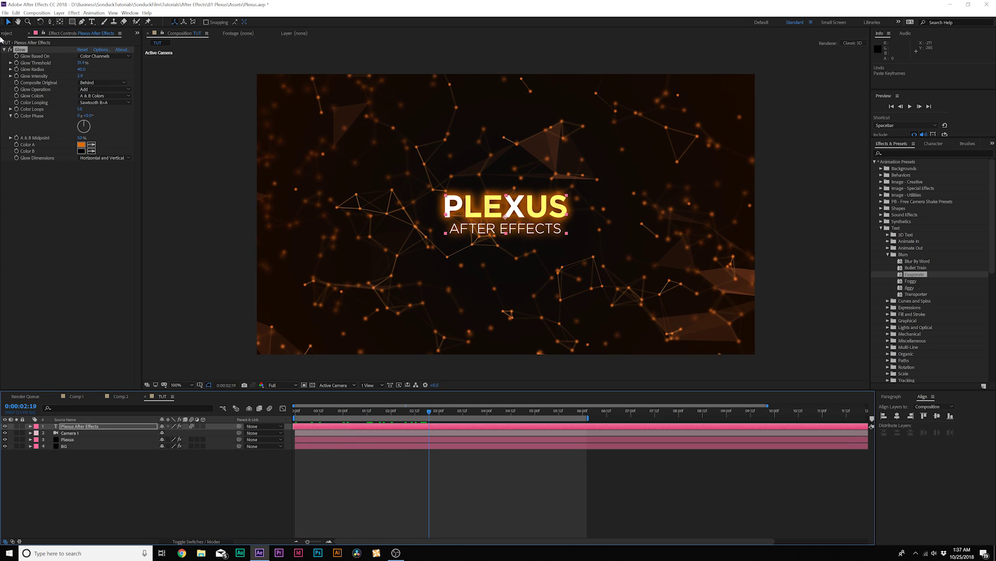
pyautogui.click(23, 51)
pyautogui.click(76, 439)
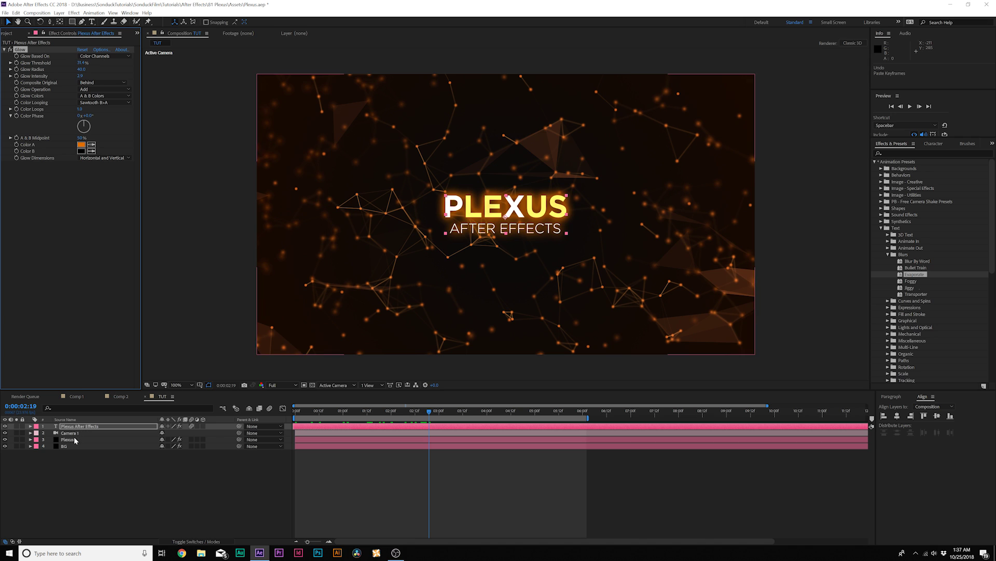
pyautogui.hotkey('ctrl', 'v')
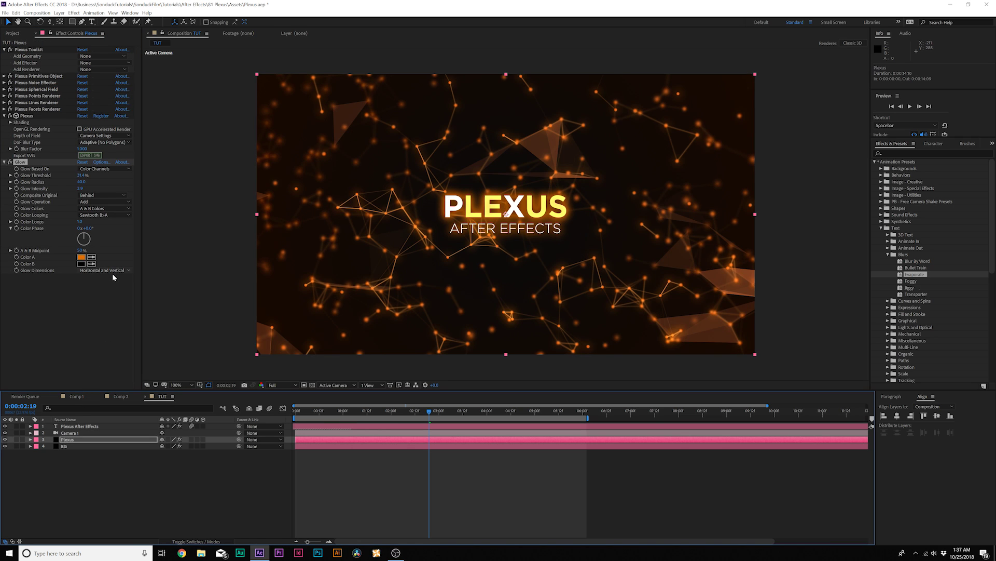
pyautogui.click(140, 516)
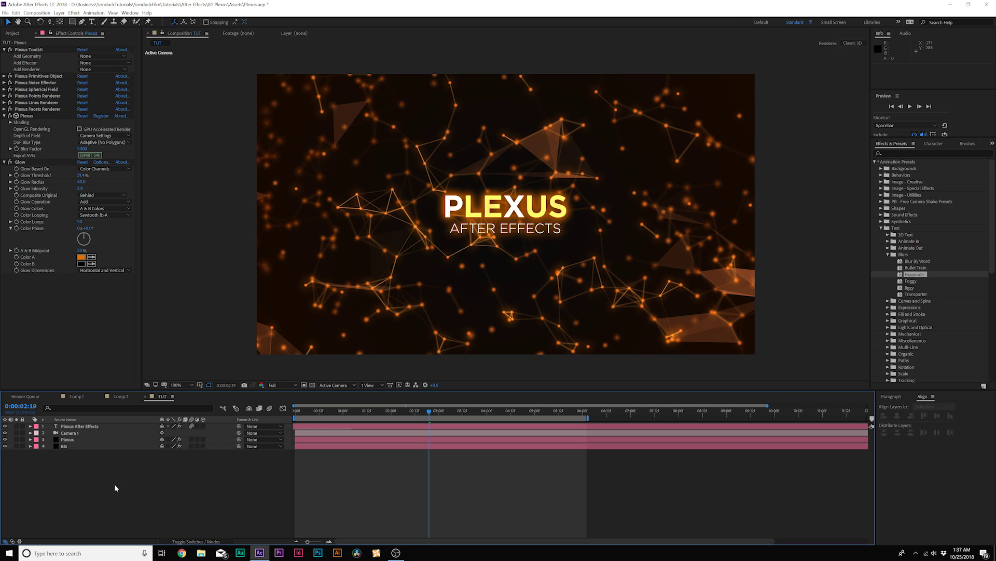
# Step: Create a new adjustment layer and apply Distort > Optics Compensation to it
pyautogui.click(59, 13)
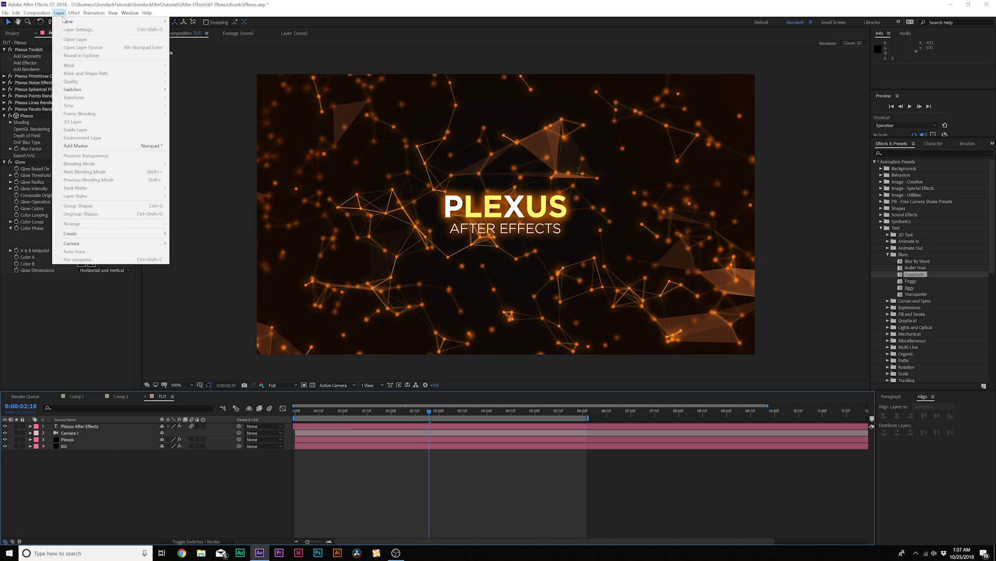
pyautogui.moveTo(104, 21)
pyautogui.click(216, 70)
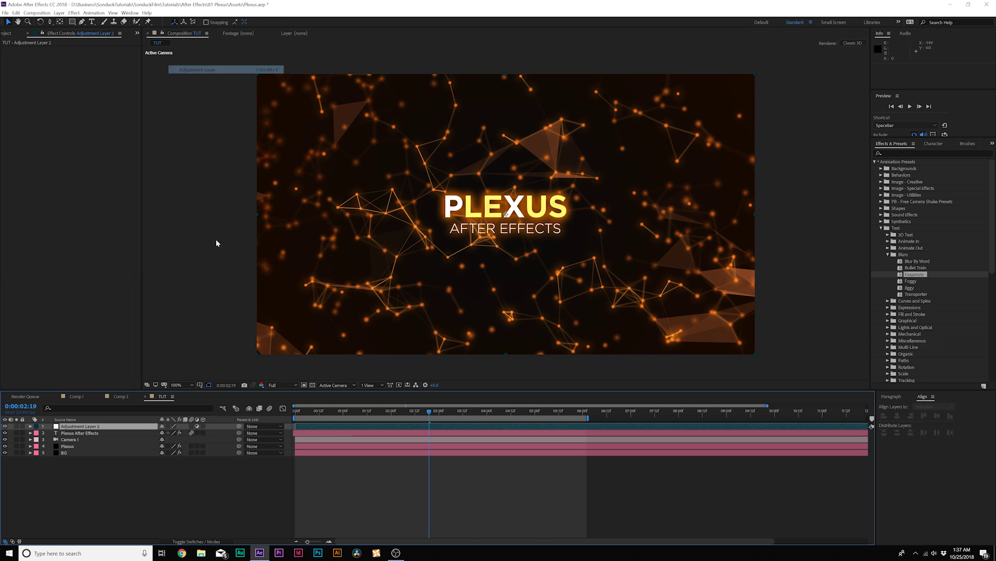
pyautogui.click(75, 14)
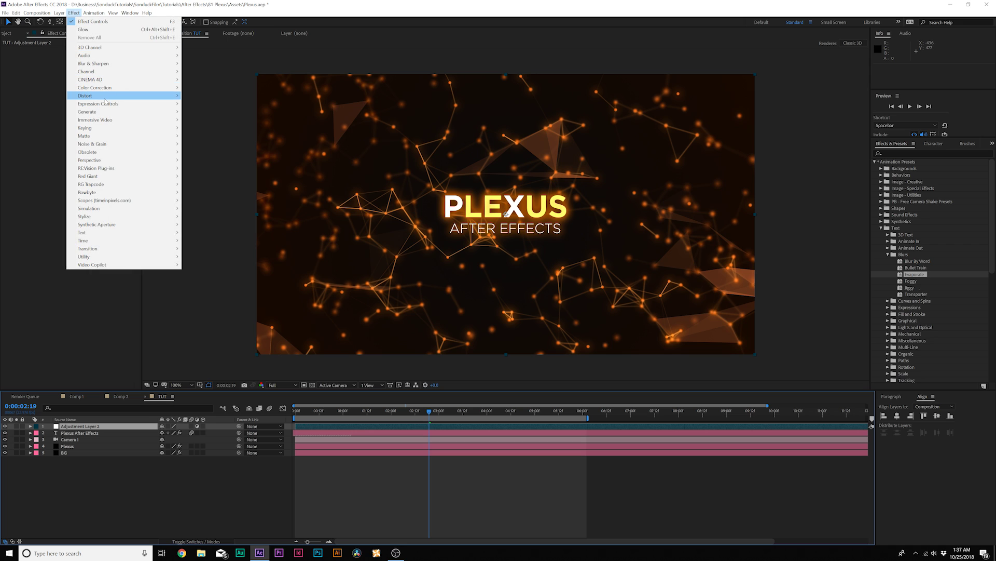
pyautogui.moveTo(124, 95)
pyautogui.click(218, 289)
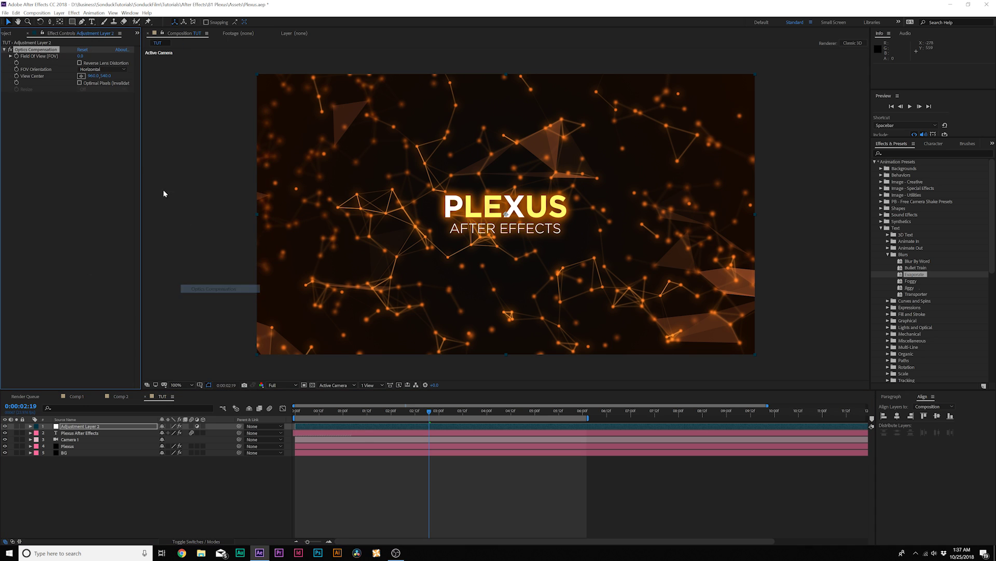
# Step: Enable Reverse Lens Distortion and keyframe Field Of View from 39.3 at the start to 77.9 at six seconds
pyautogui.press('Home')
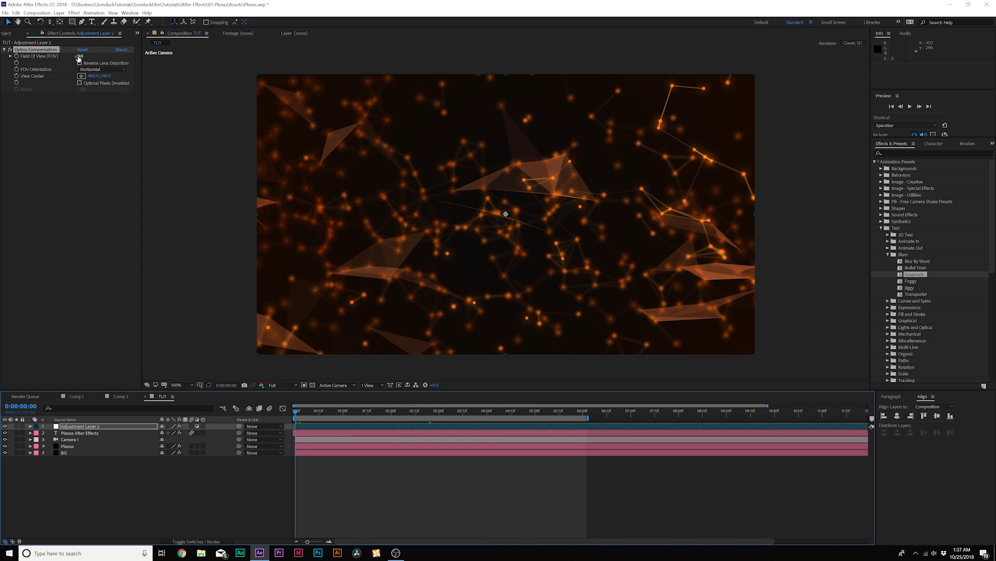
pyautogui.moveTo(78, 58); pyautogui.dragTo(234, 58)
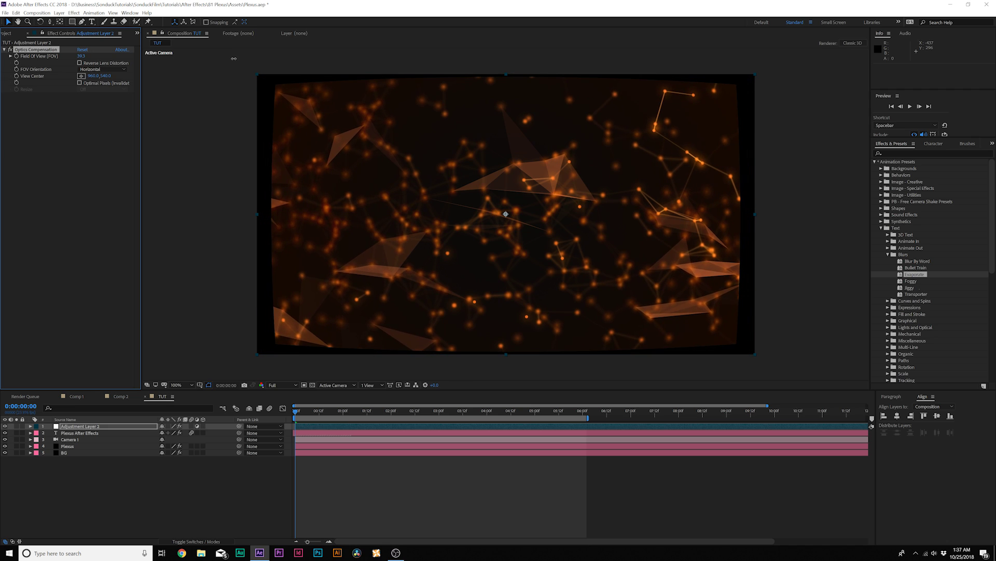
pyautogui.click(80, 63)
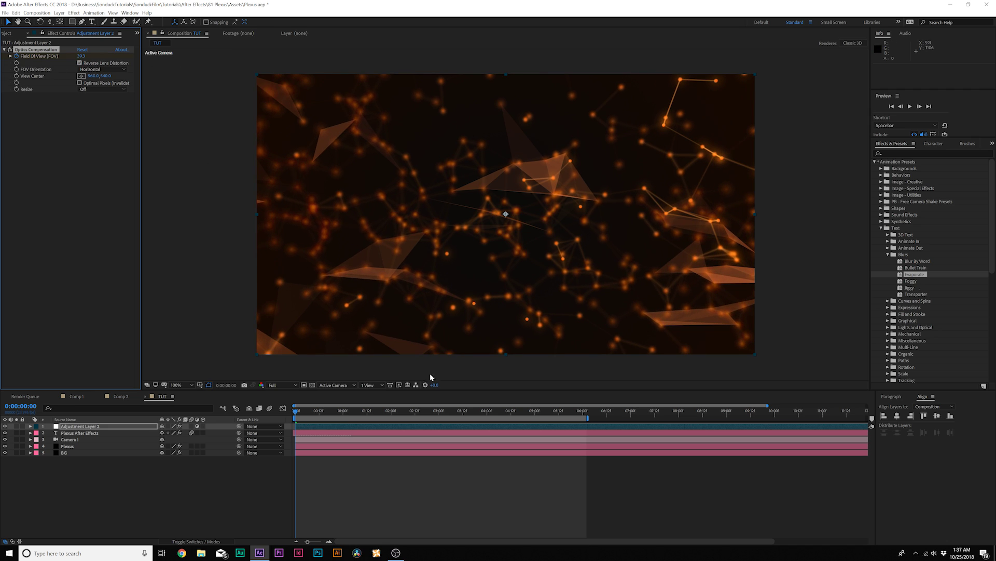
pyautogui.click(581, 412)
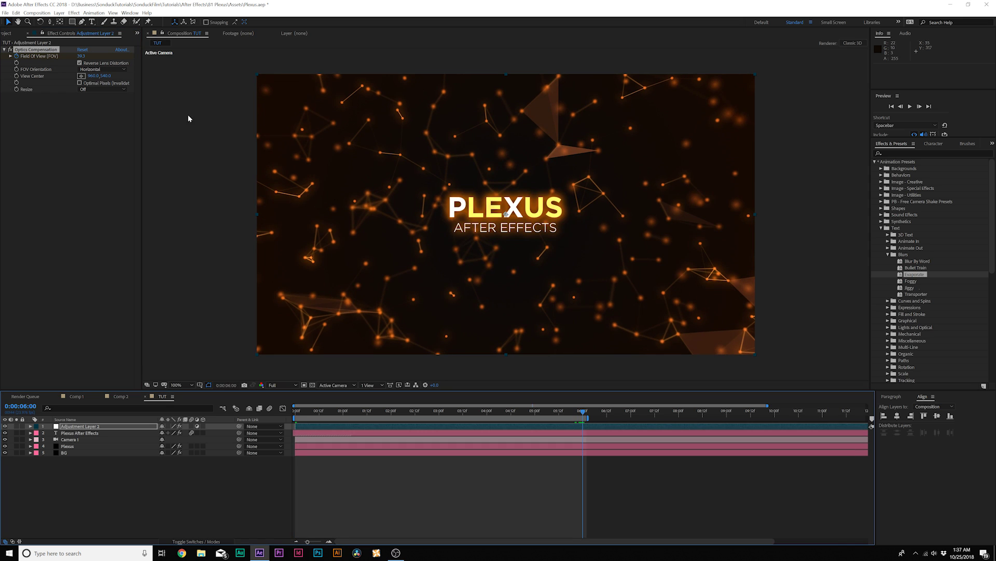
pyautogui.moveTo(84, 58); pyautogui.dragTo(241, 65)
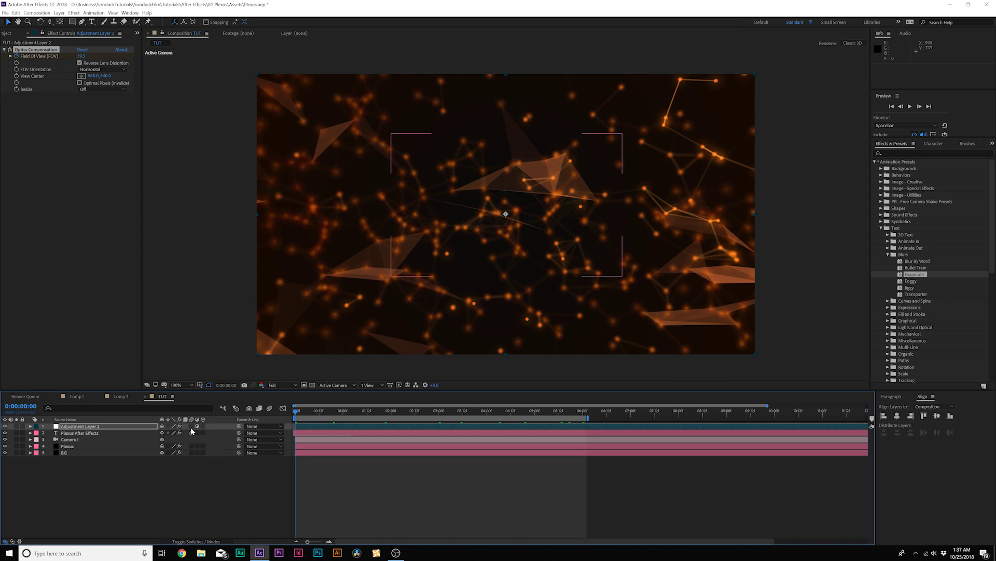